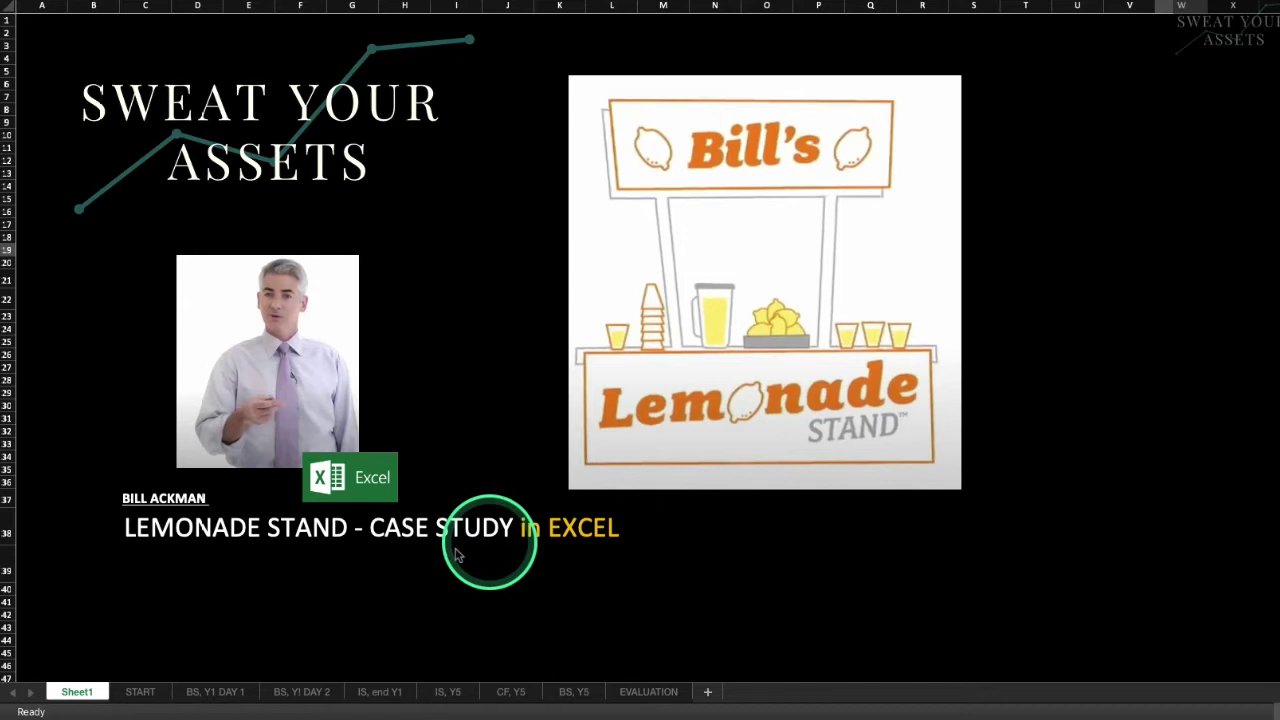
Open the START set-up sheet showing $250 of debt borrowed at 10%, giving $25 annual interest.
left_click(140, 692)
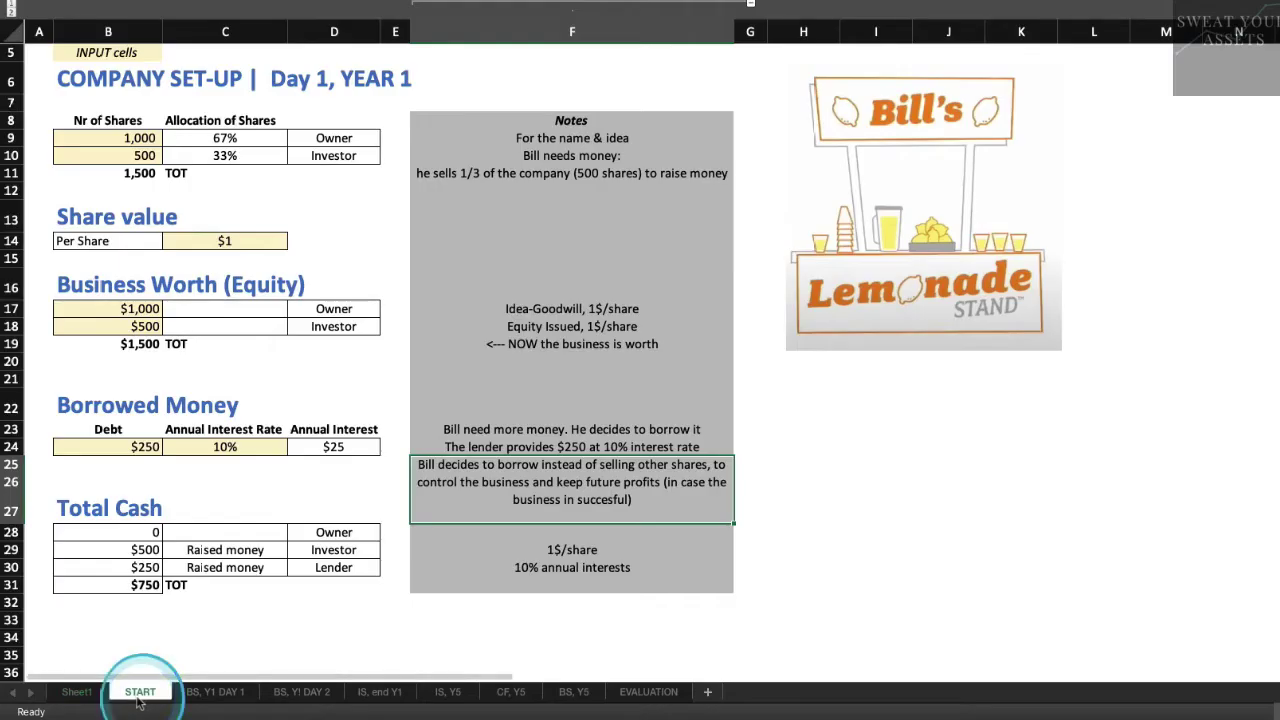
left_click(59, 89)
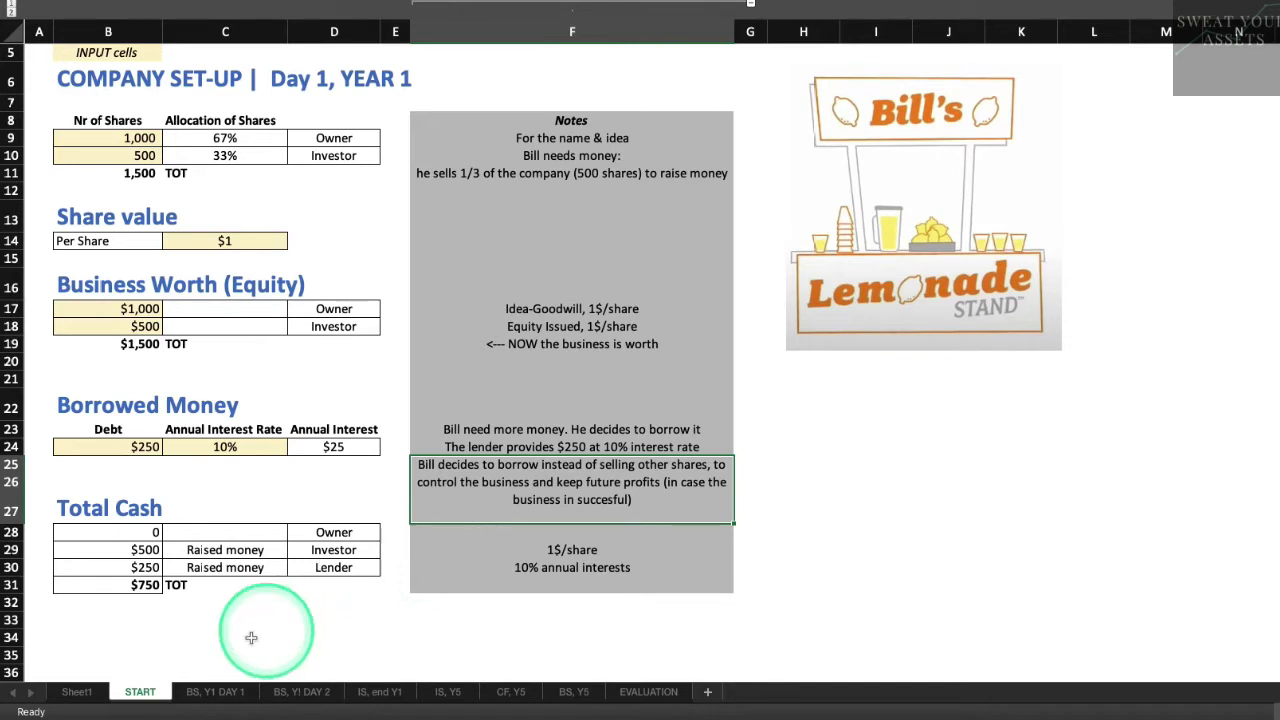
Switch to the BS, Y1 DAY 1 balance sheet: $1,750 assets against $250 debt plus $1,500 equity.
left_click(213, 692)
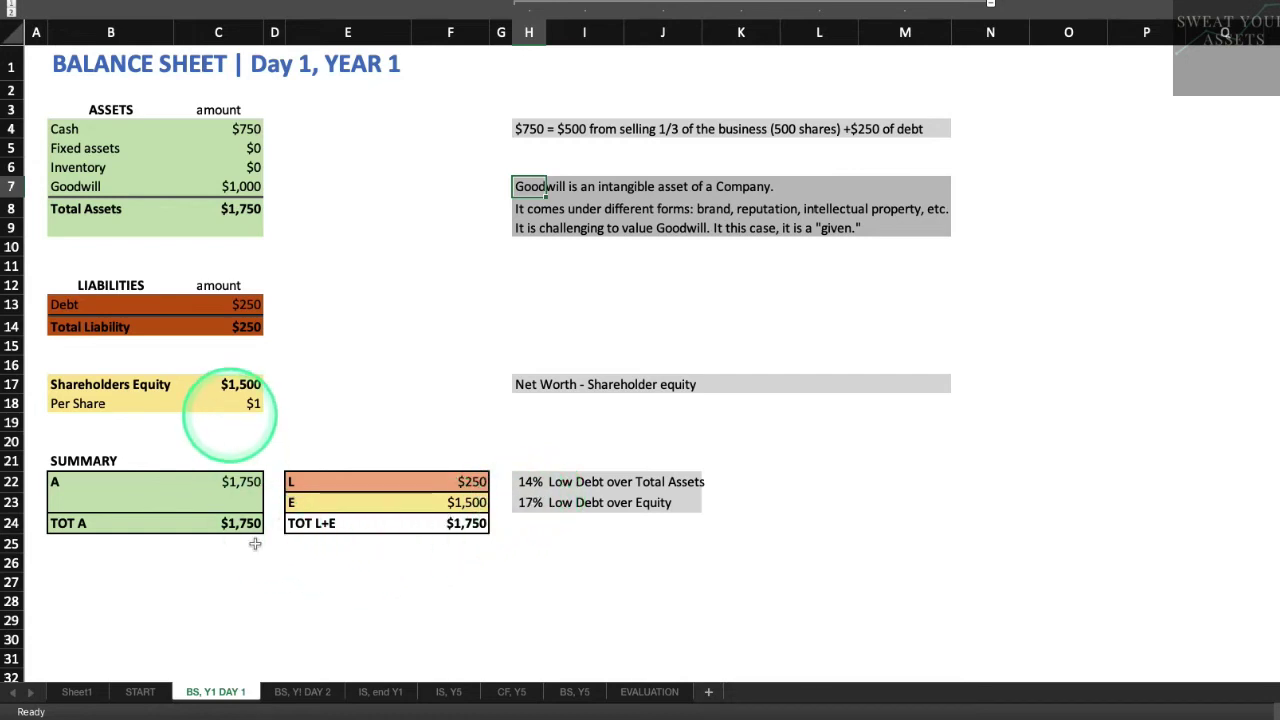
left_click(298, 694)
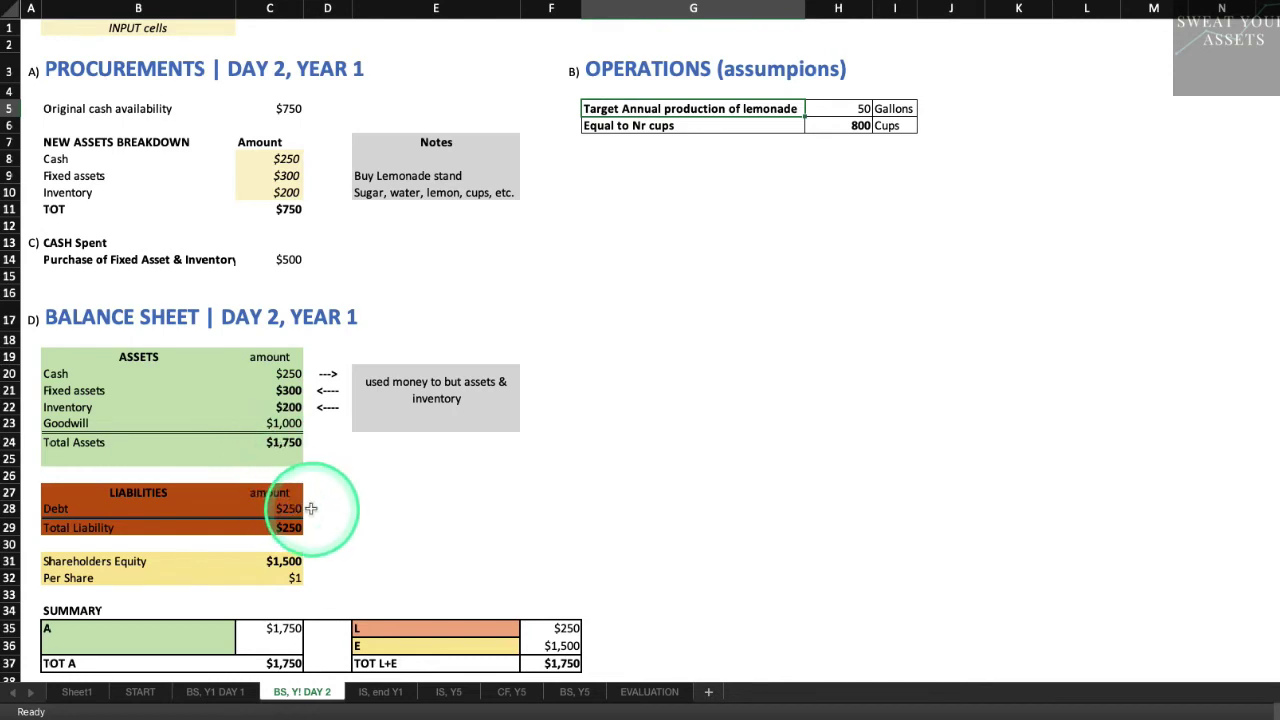
View the IS, end Y1 income statement, then return to the BS, Y1 DAY 2 balance sheet.
scroll(311, 509, "down", 2)
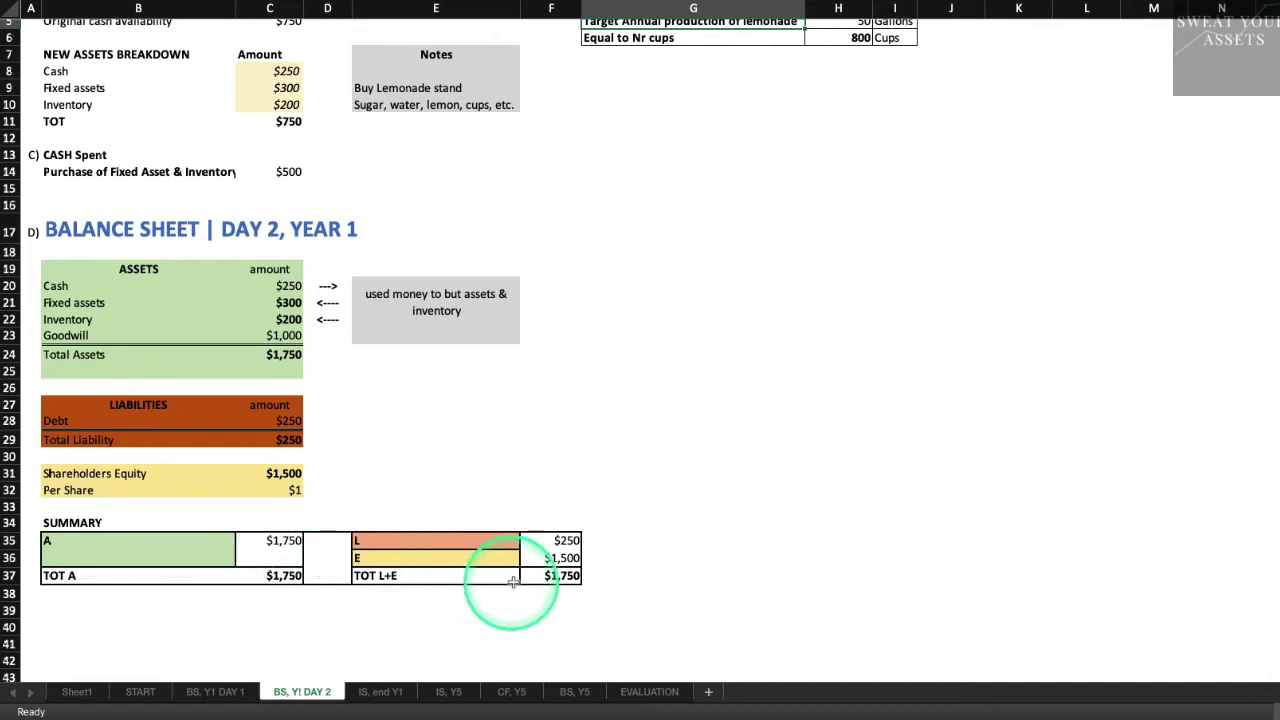
left_click(375, 691)
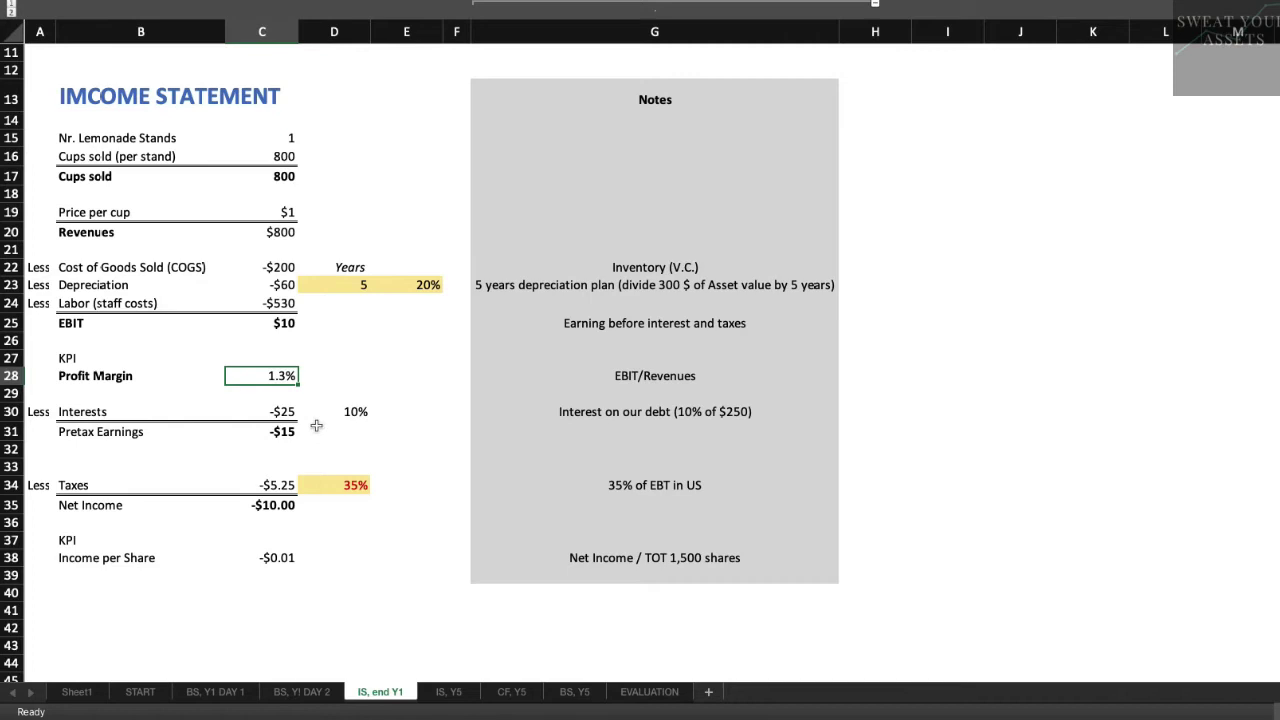
left_click(303, 692)
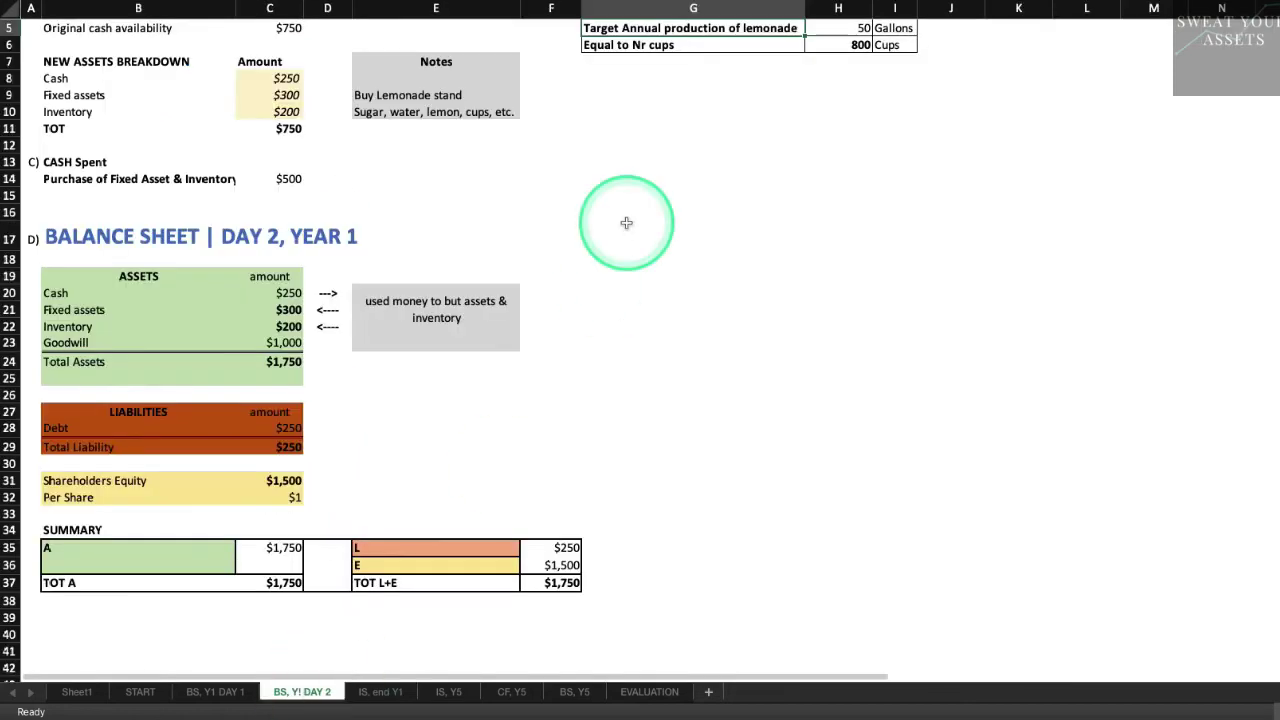
scroll(625, 217, "up", 2)
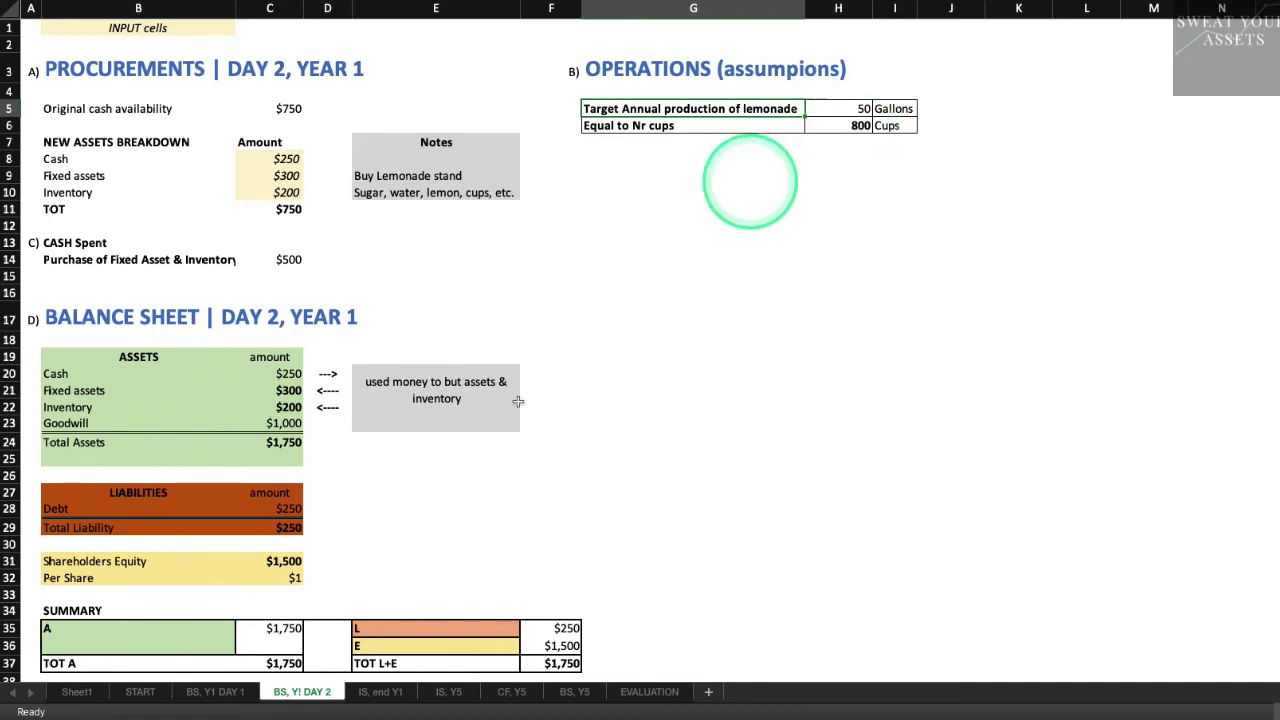
left_click(378, 692)
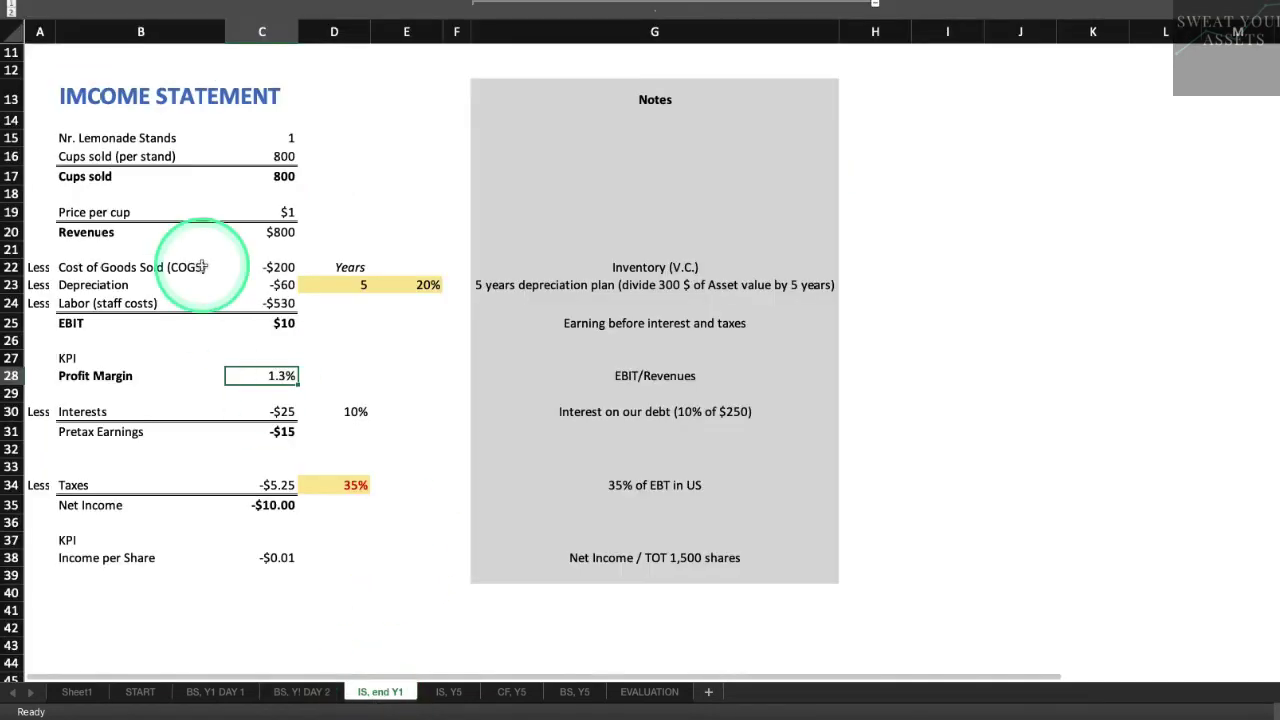
scroll(277, 160, "up", 4)
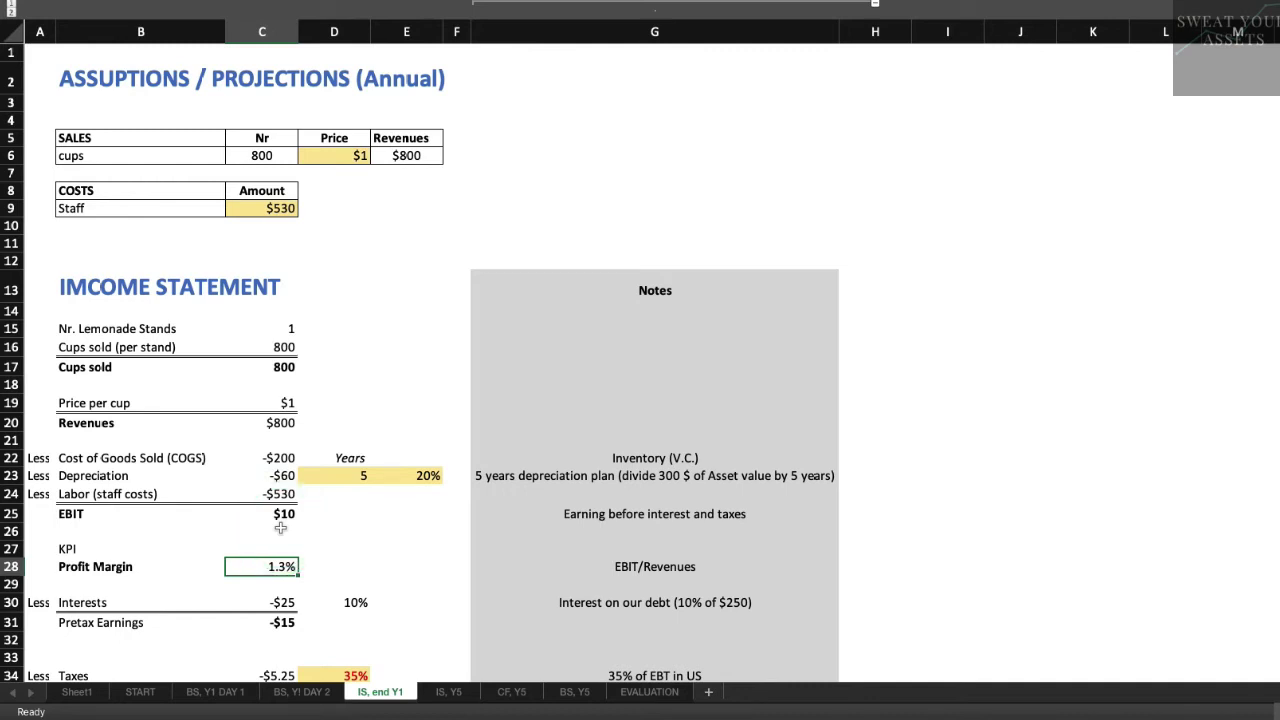
Scroll down to Net Income, then open the IS, Y5 five-year projections sheet.
scroll(280, 528, "down", 5)
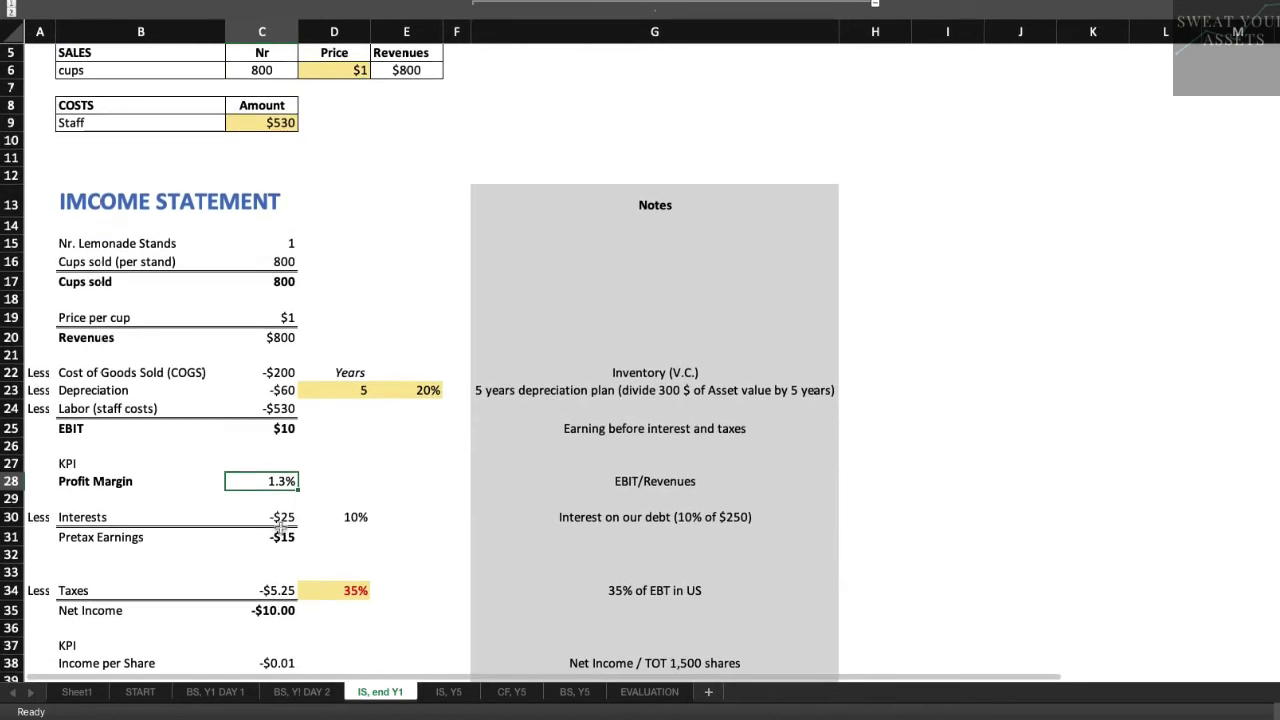
scroll(280, 528, "down", 1)
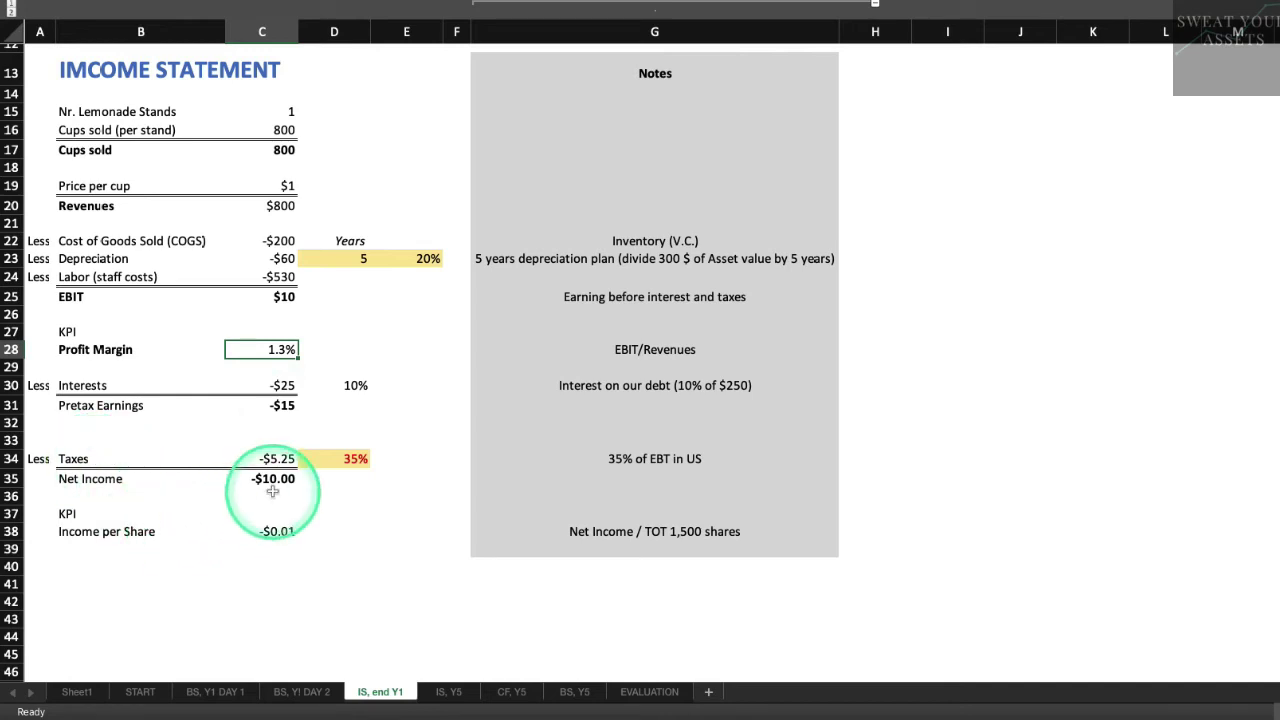
left_click(455, 692)
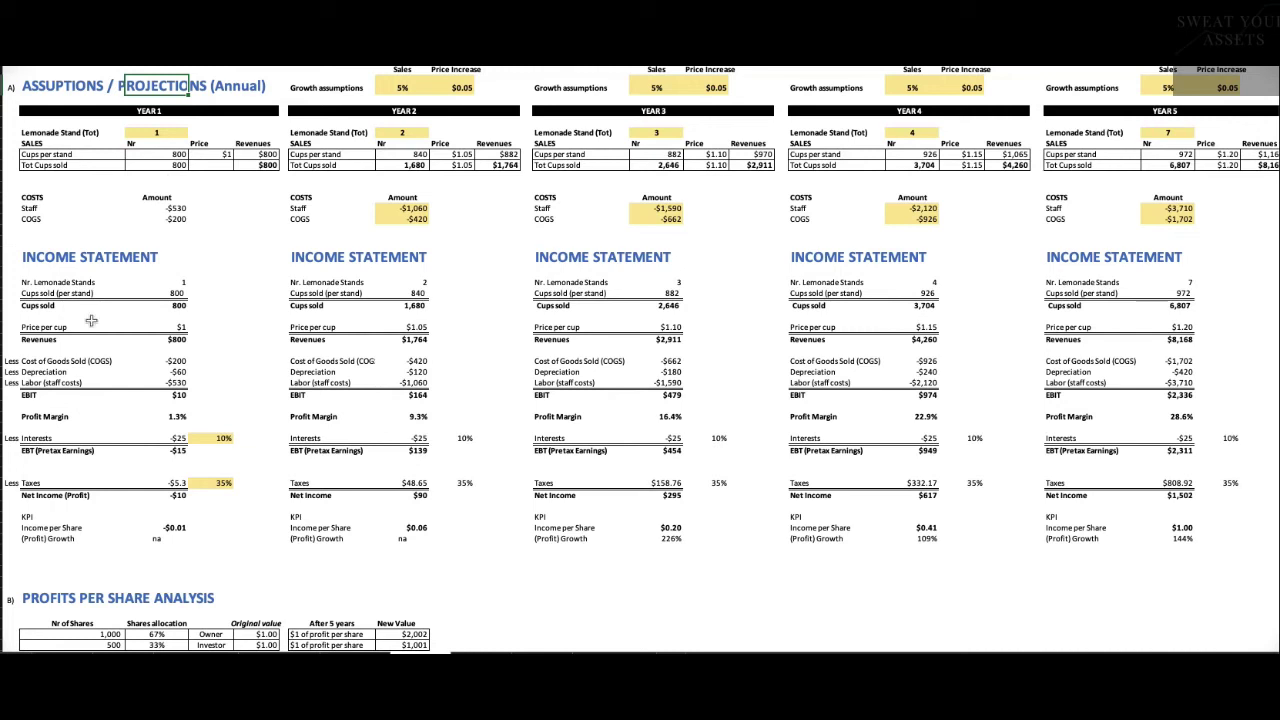
left_click(3, 284)
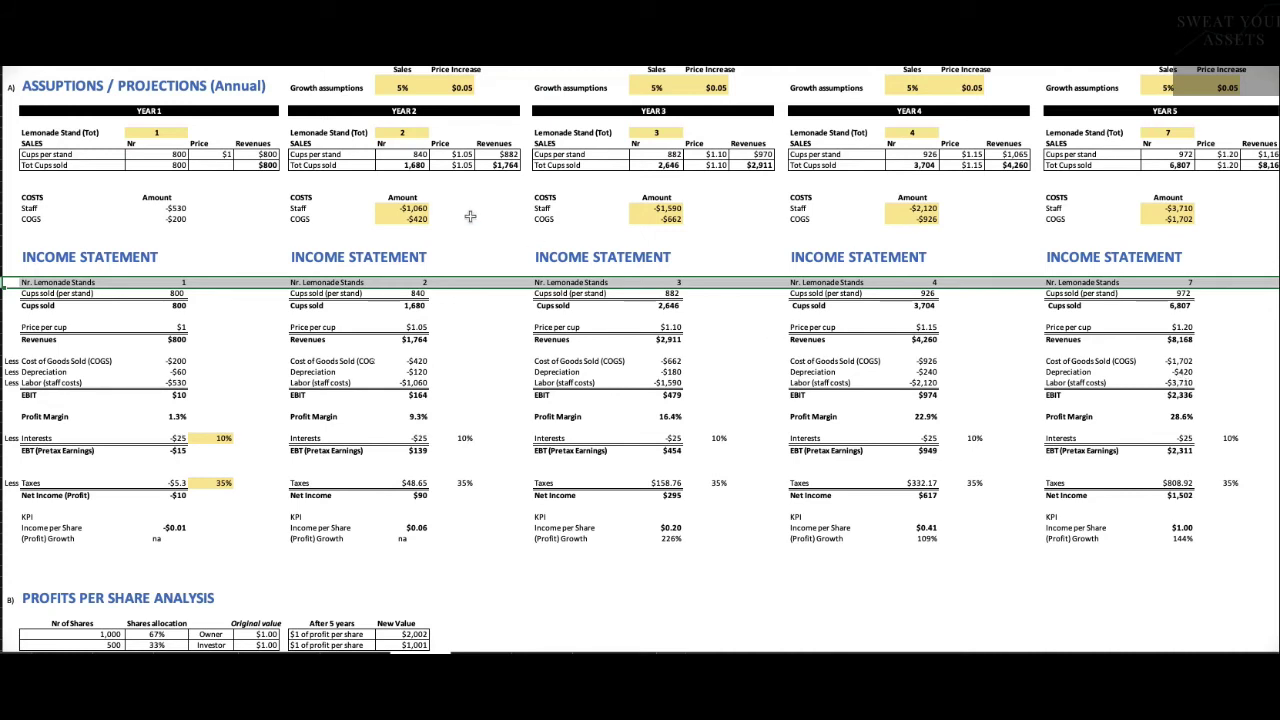
key("ctrl+z")
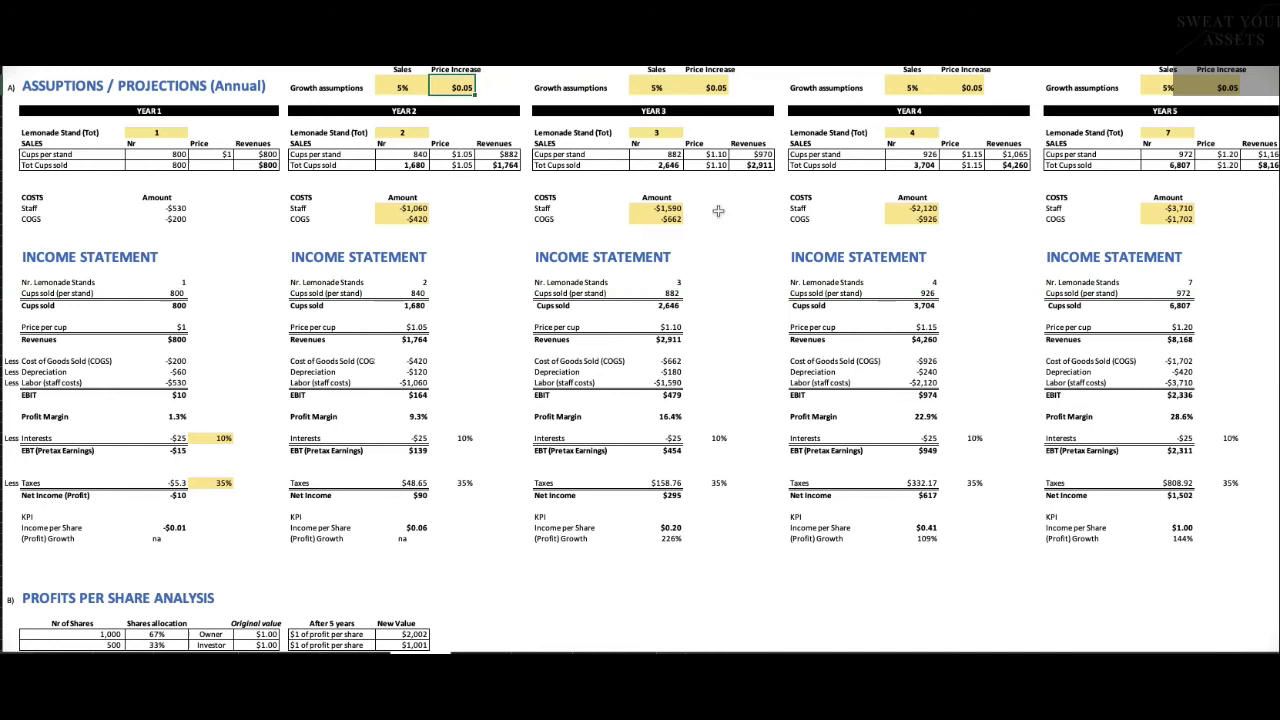
key("Right")
key("Right")
key("Right")
key("Right")
key("Right")
key("Right")
key("Right")
key("Right")
key("Right")
key("Right")
key("Right")
key("Right")
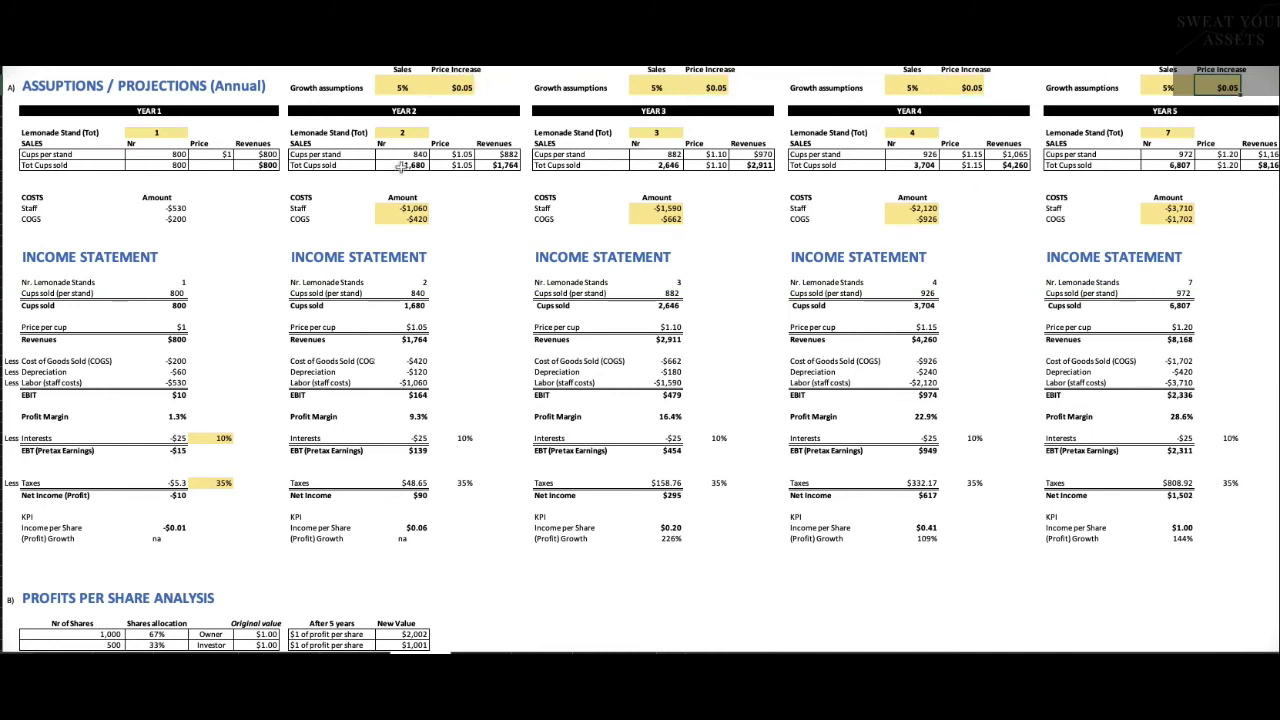
key("Left")
key("Left")
key("Left")
key("Left")
key("Left")
key("Left")
key("Left")
key("Left")
key("Left")
key("Left")
key("Left")
key("Left")
key("Left")
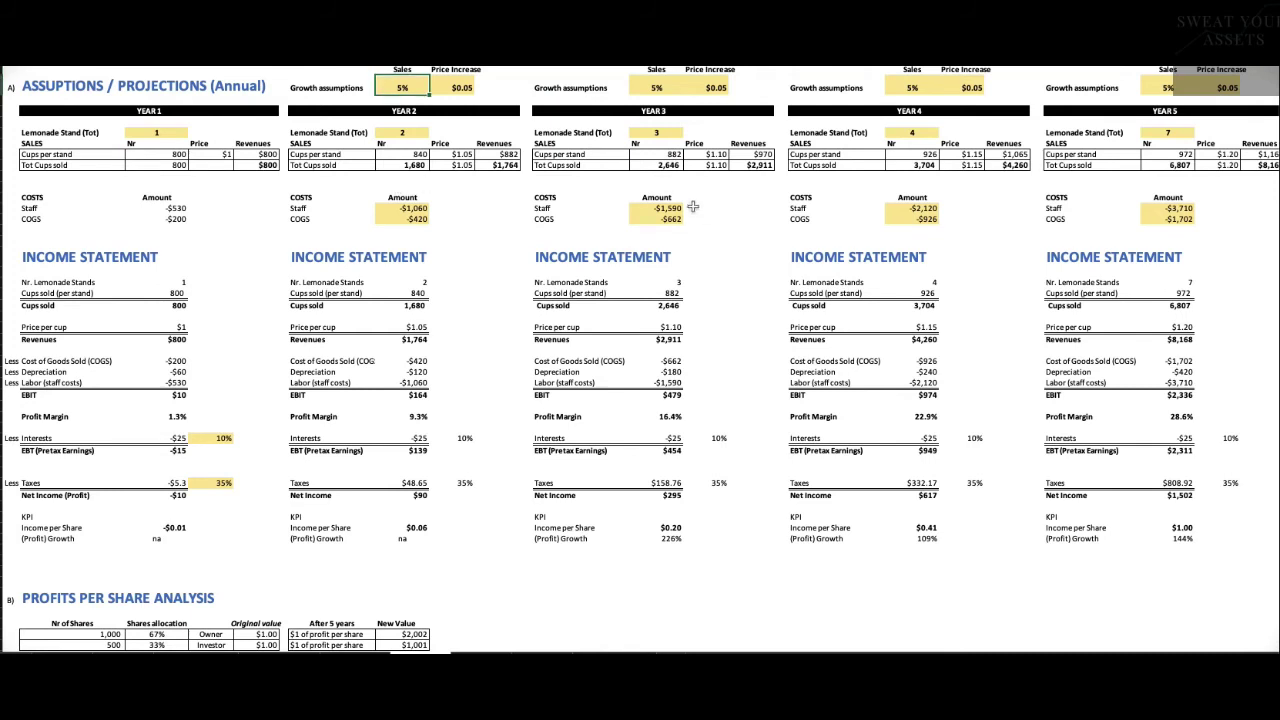
key("Right")
key("Right")
key("Right")
key("Right")
key("Right")
key("Right")
key("Right")
key("Right")
key("Right")
key("Right")
key("Right")
key("Right")
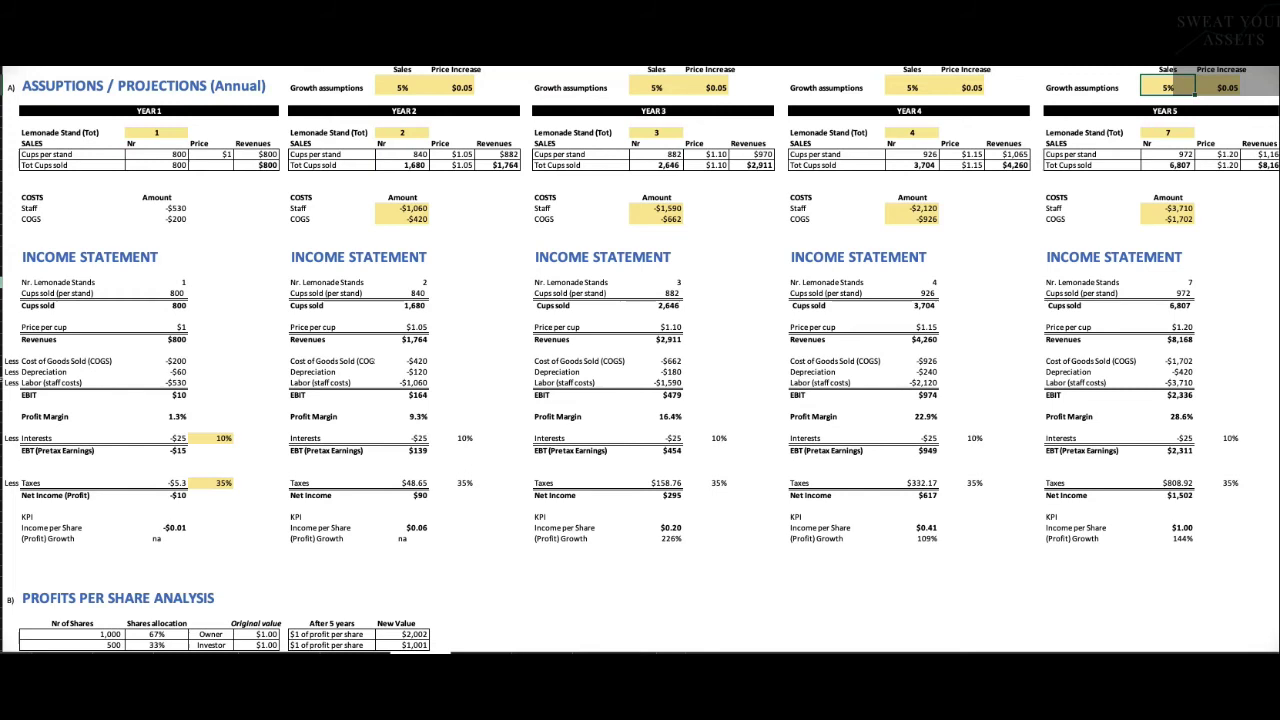
left_click(3, 282)
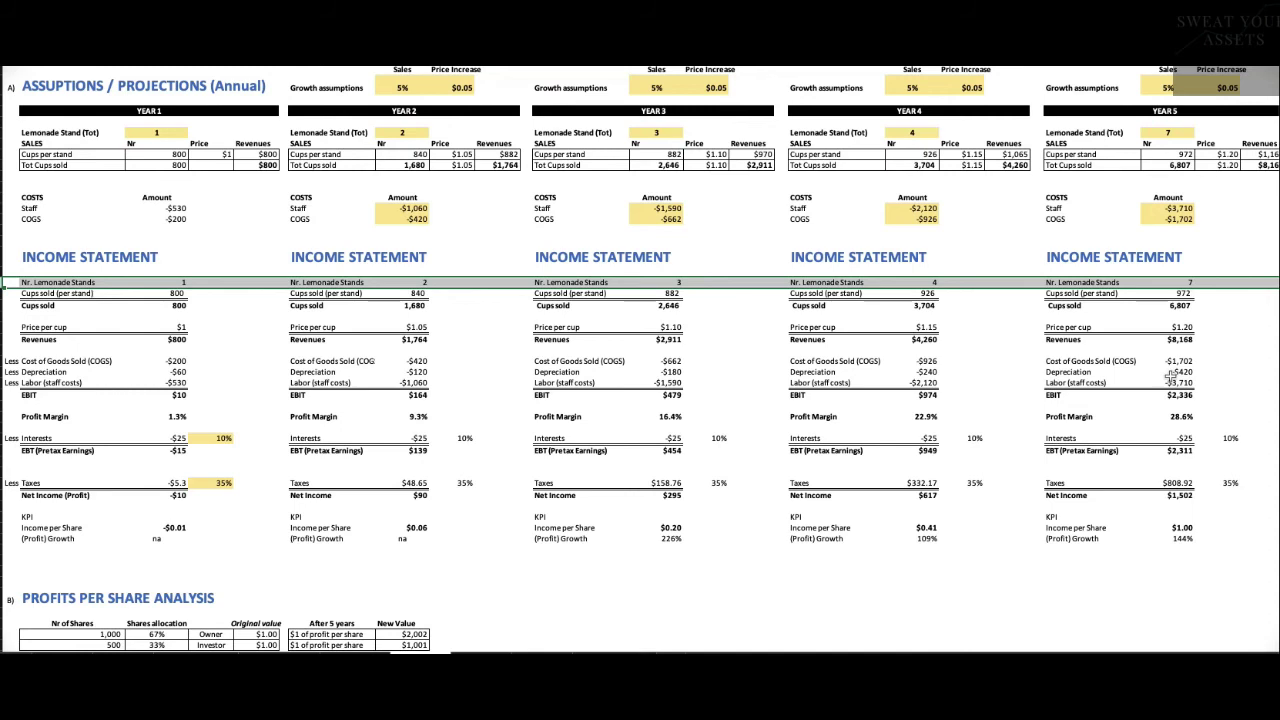
left_click(1168, 282)
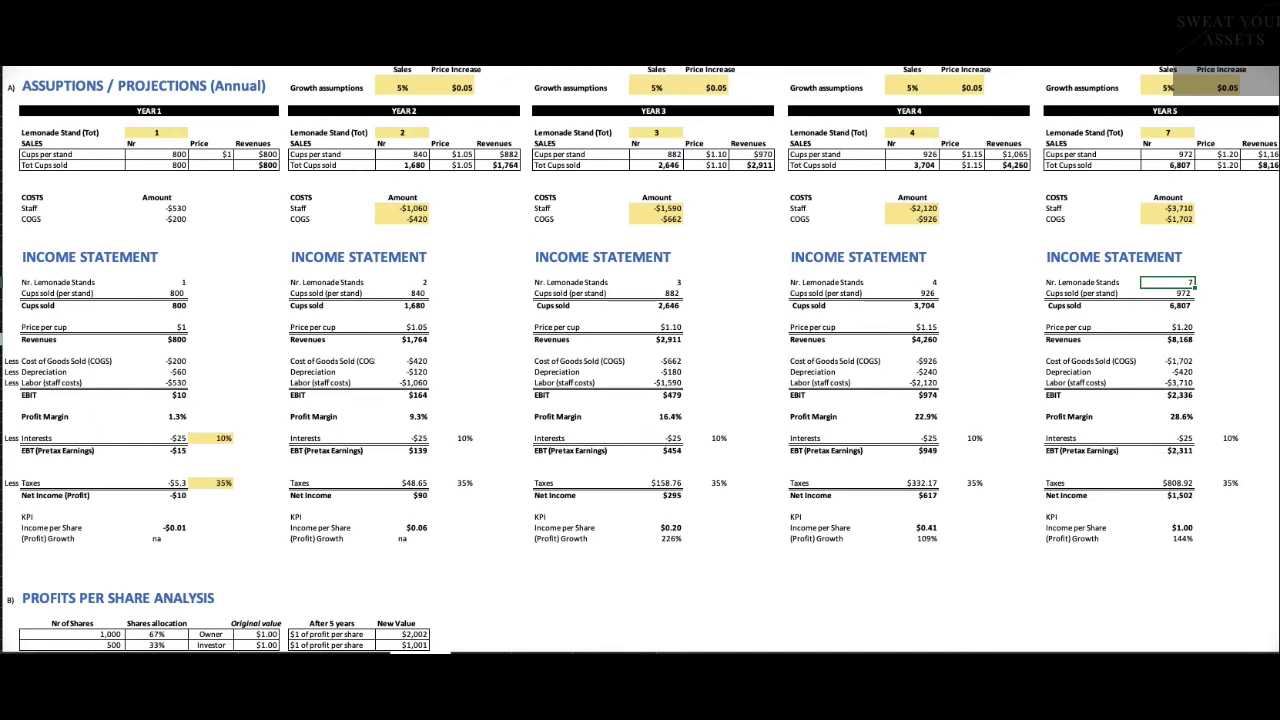
left_click(4, 339)
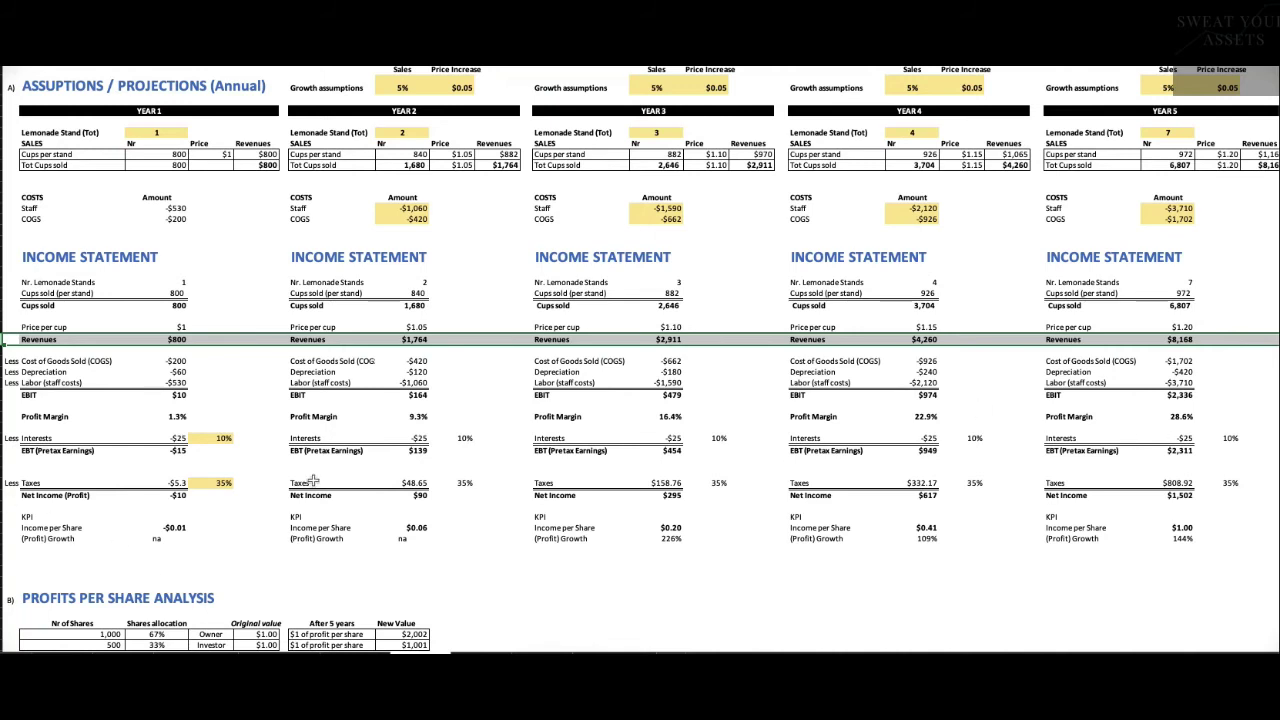
left_click(5, 360)
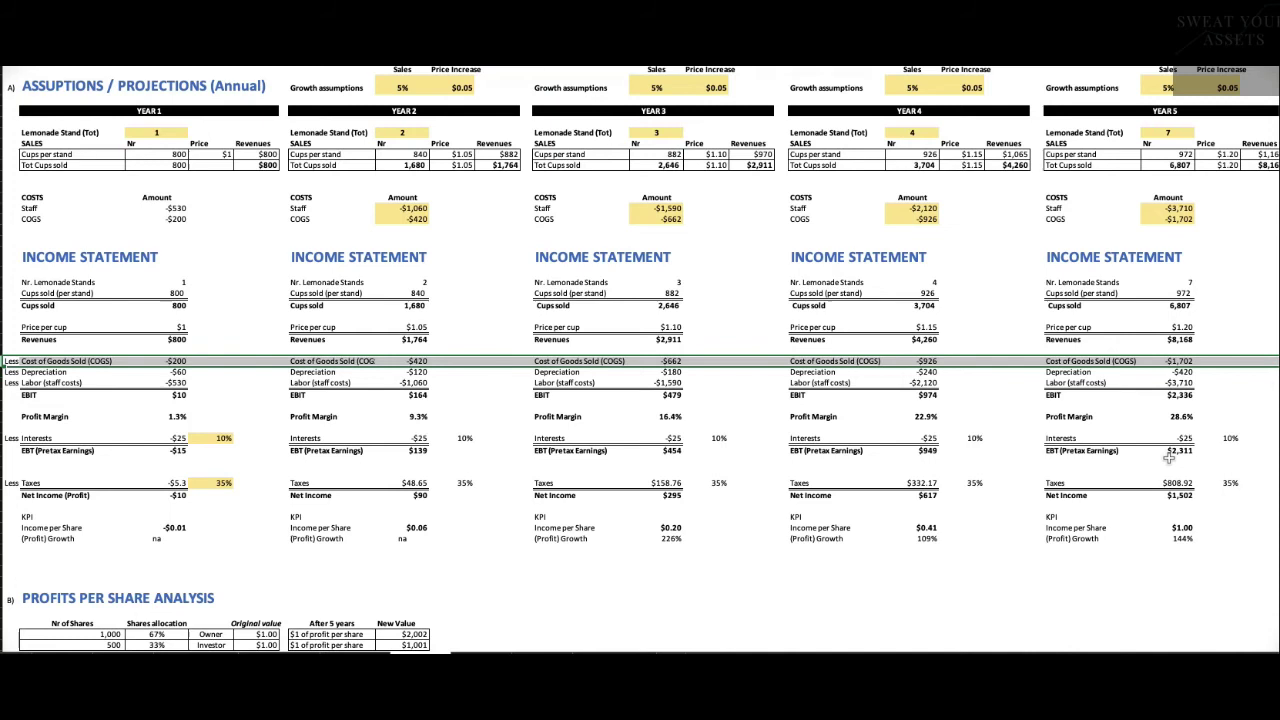
left_click(5, 371)
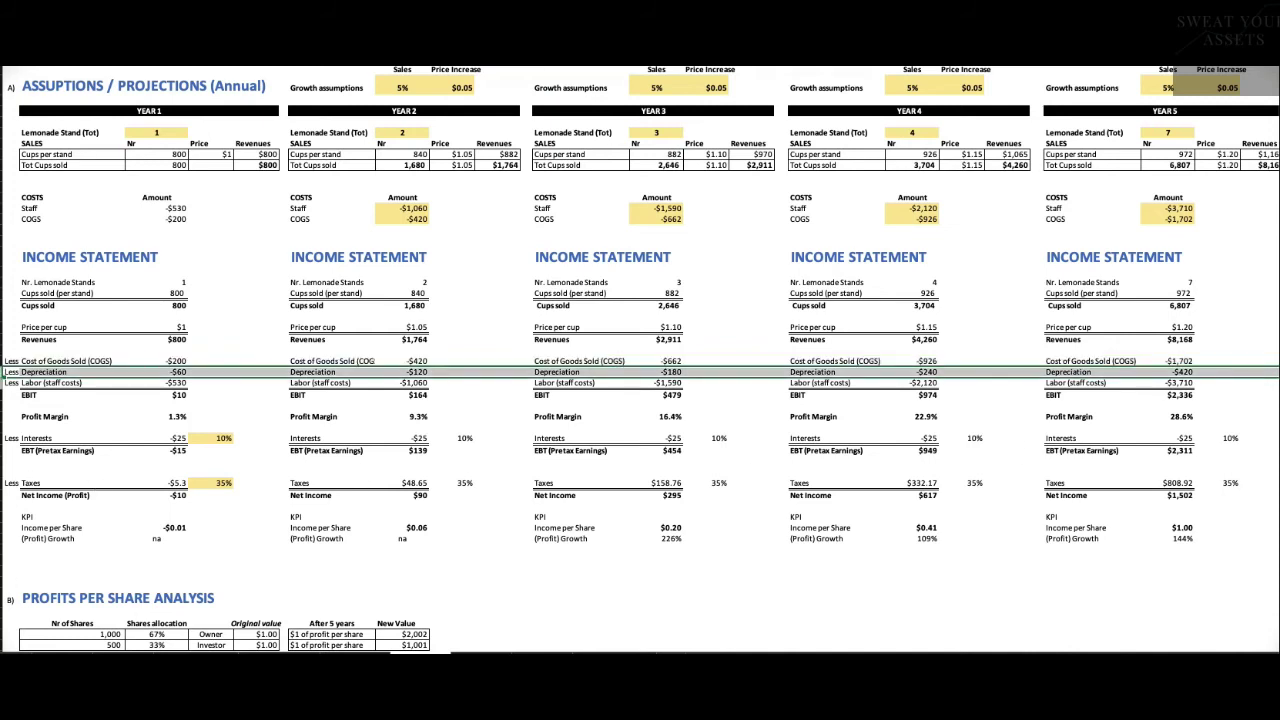
left_click(4, 382)
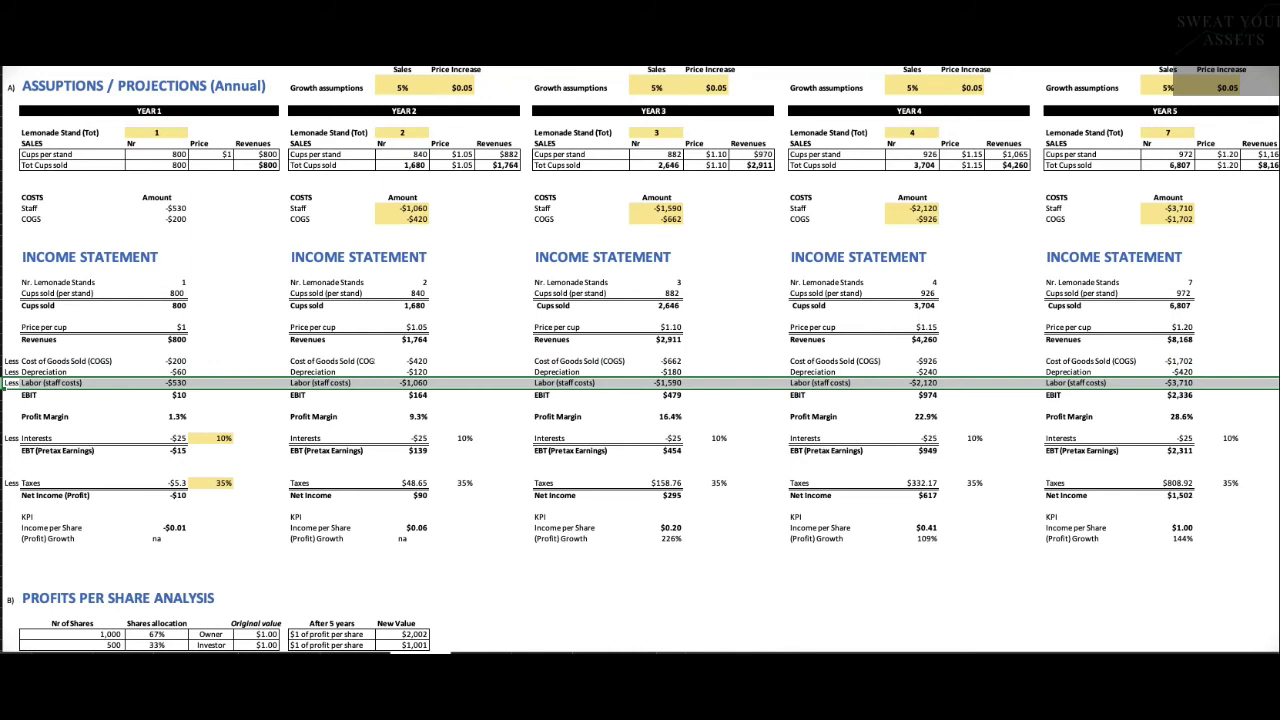
left_click(3, 416)
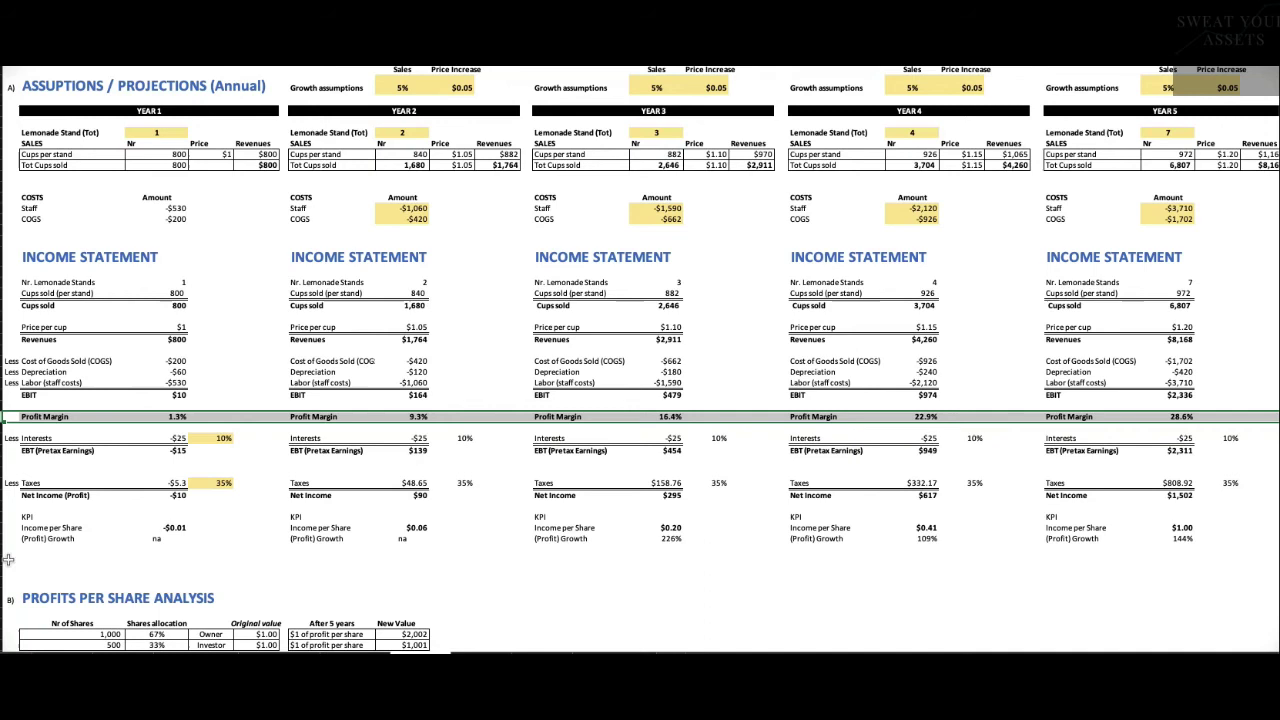
left_click(3, 450)
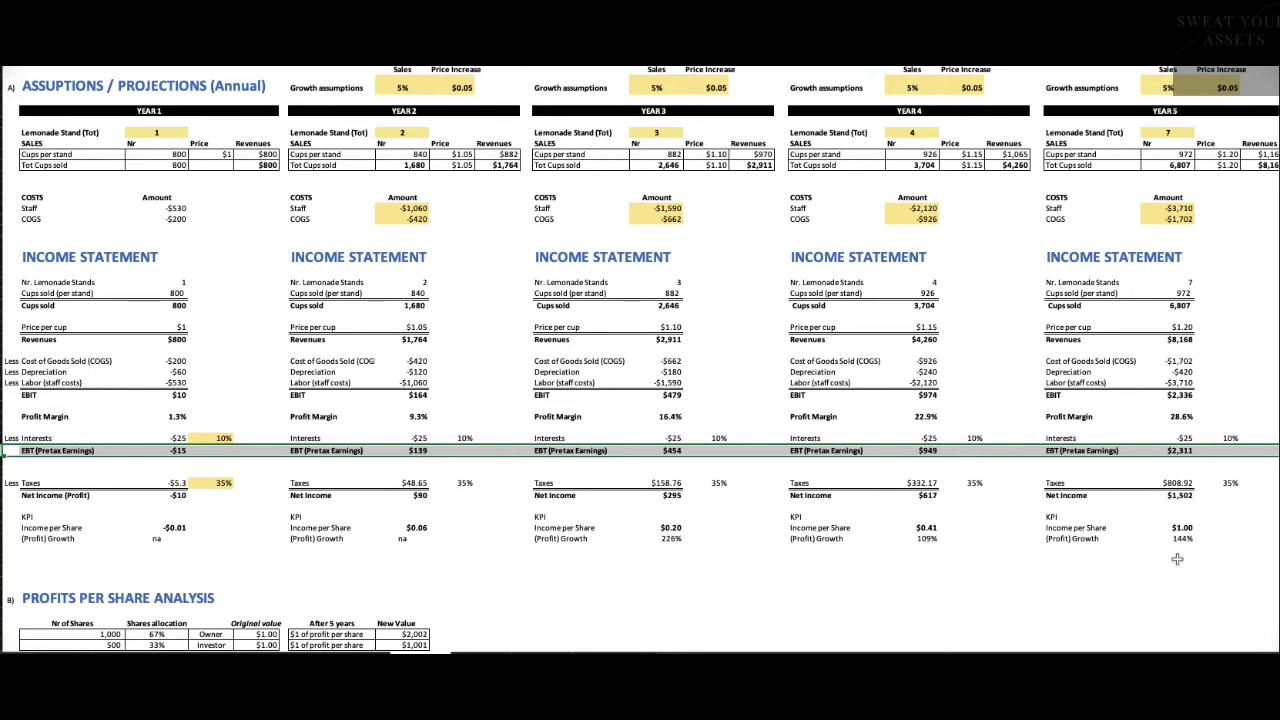
key("Down")
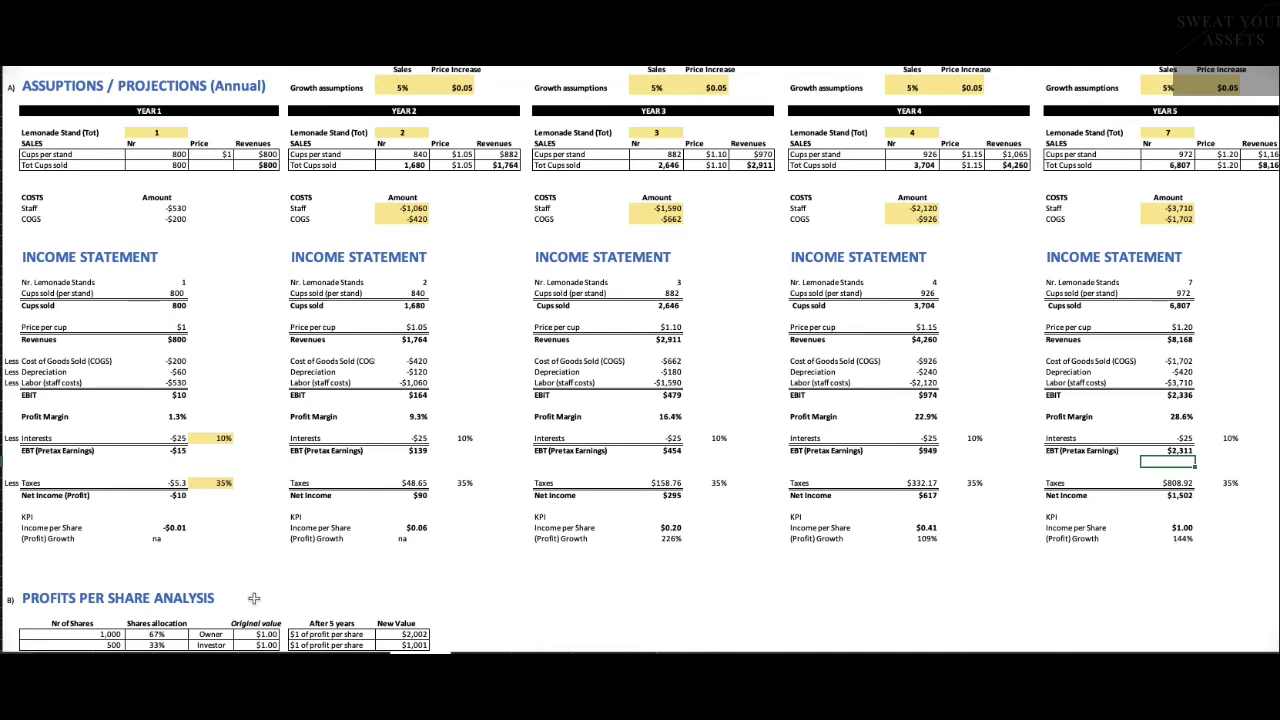
key("ctrl+z")
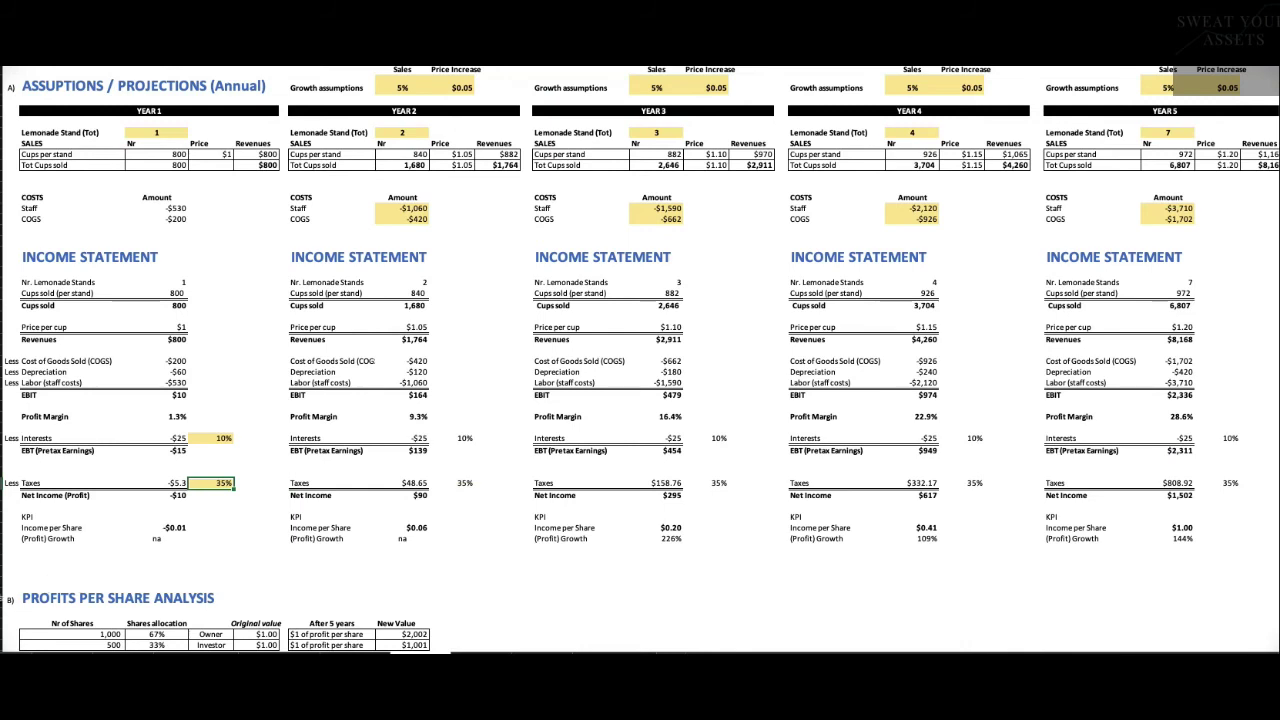
left_click(2, 495)
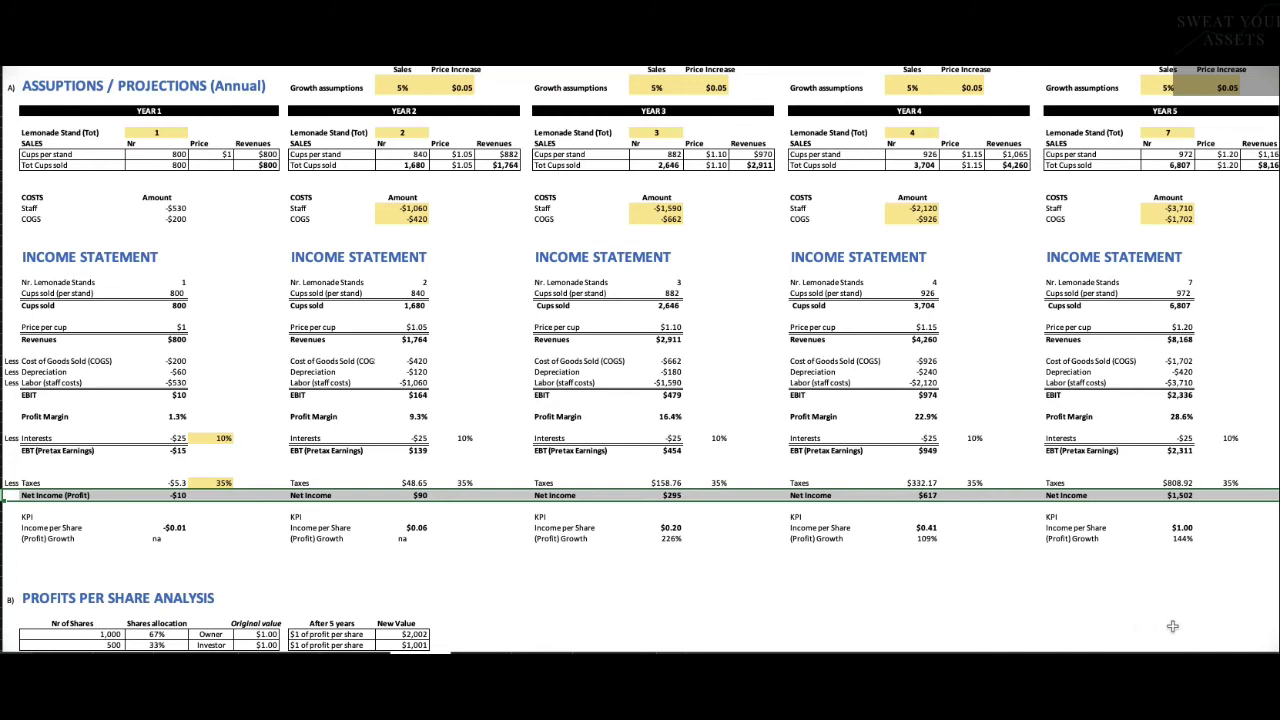
key("ctrl+z")
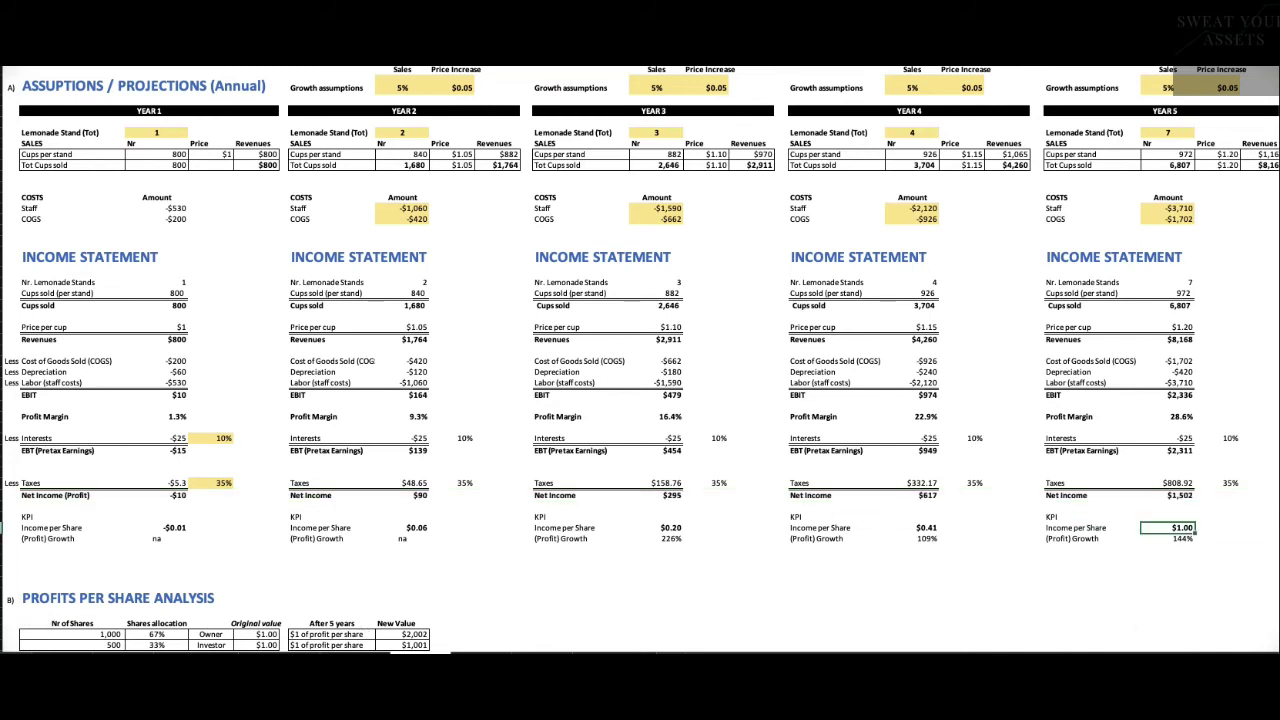
left_click(2, 527)
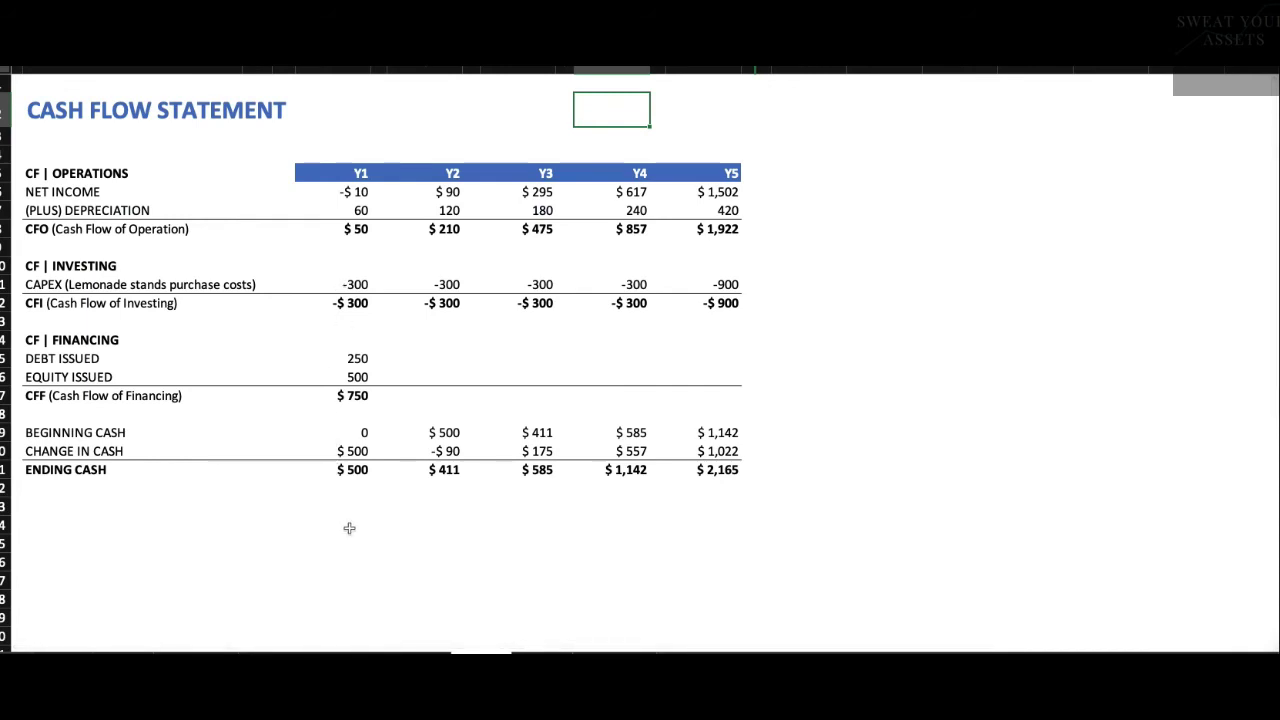
Highlight NET INCOME and the $2,165 Y5 ending cash in the cash flow, then open the Balance Sheet.
left_click(4, 191)
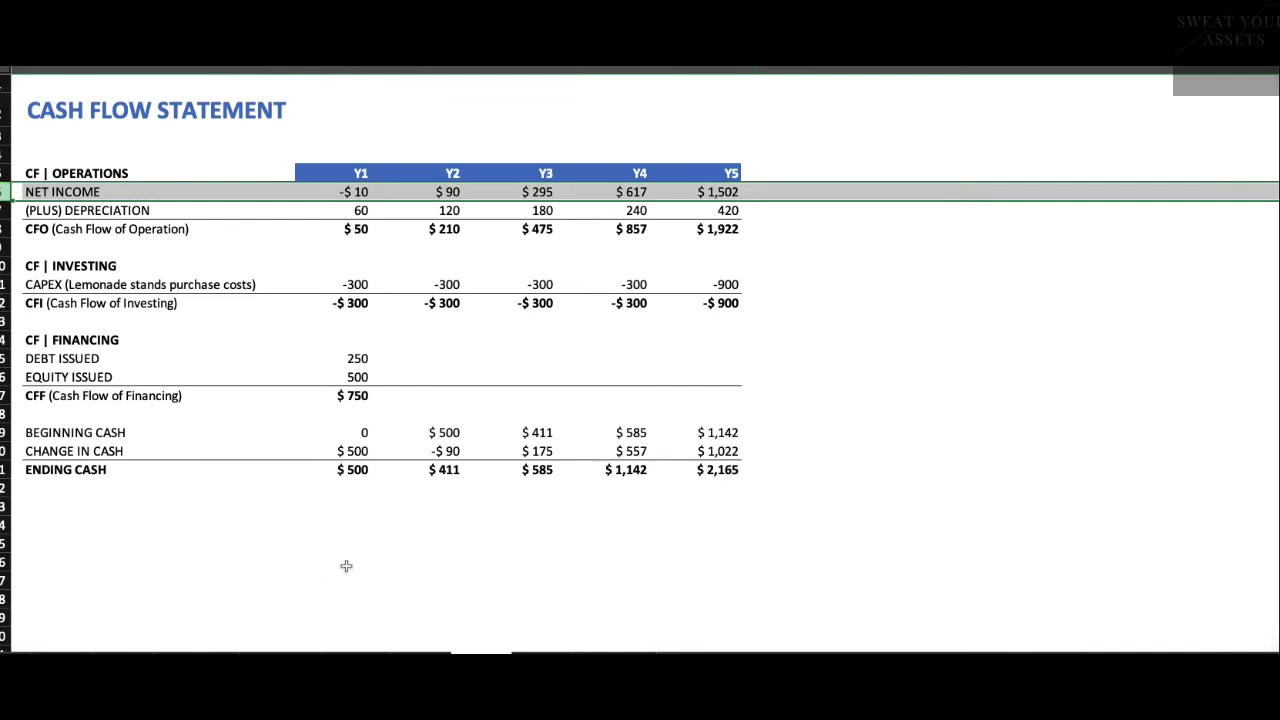
key("ctrl+Down")
key("ctrl+Right")
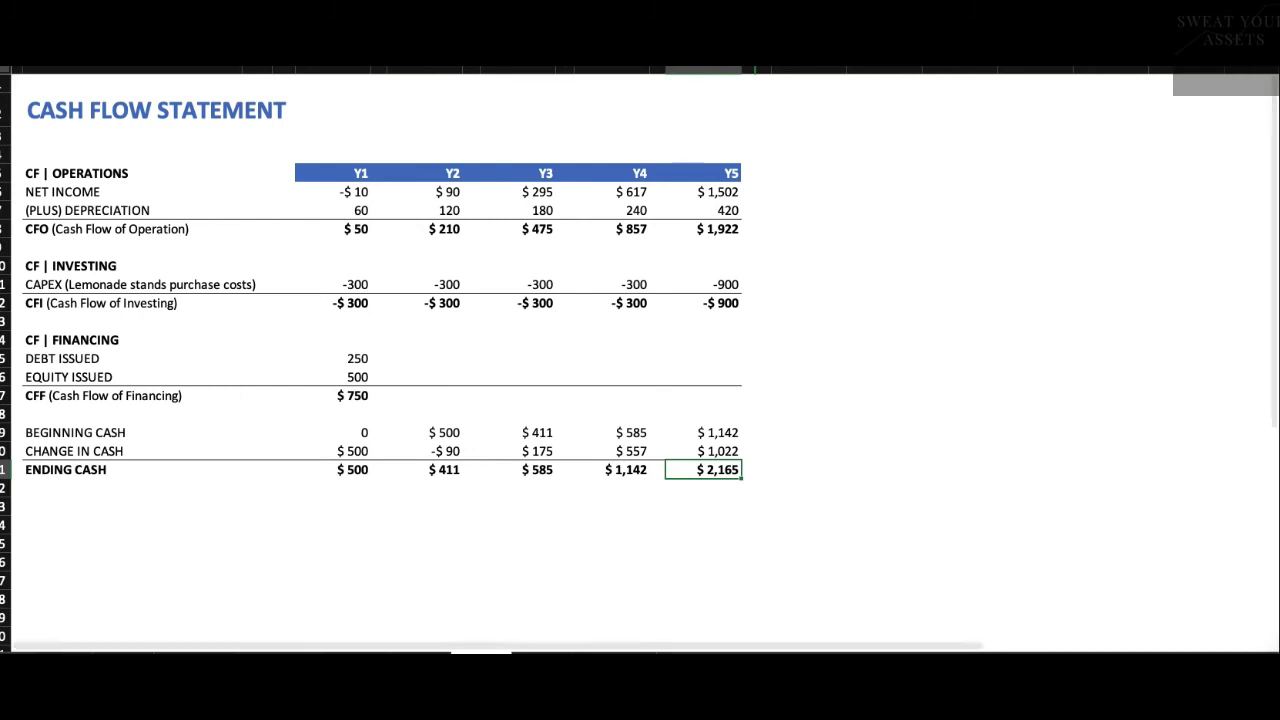
key("ctrl+Page_Down")
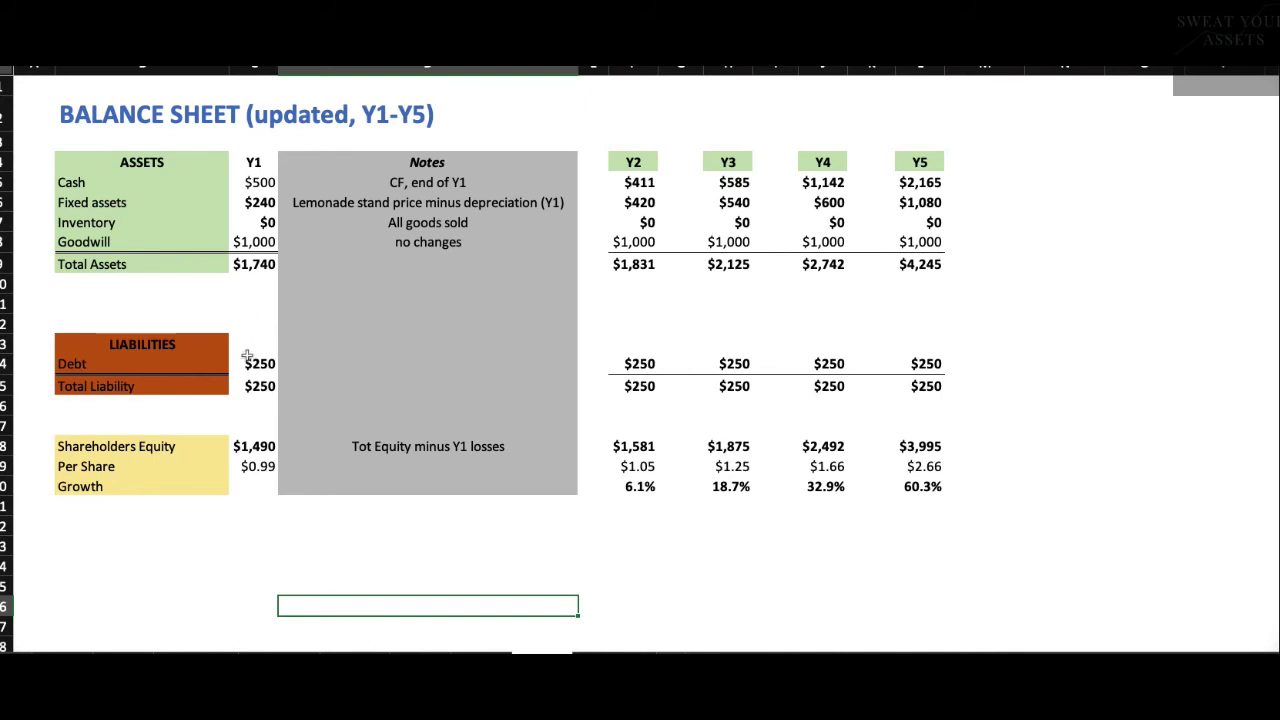
key("Up")
key("Up")
key("Up")
key("Up")
key("Up")
key("Up")
key("Up")
key("Up")
key("Left")
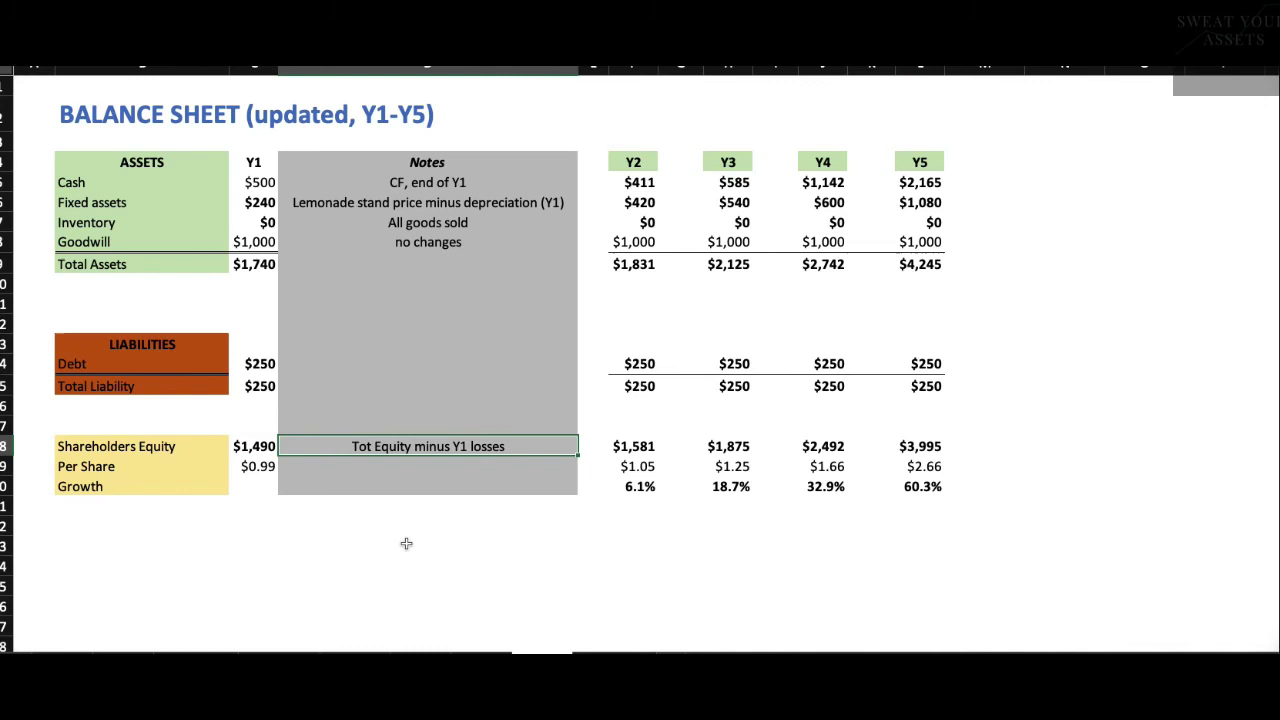
key("Right")
key("Right")
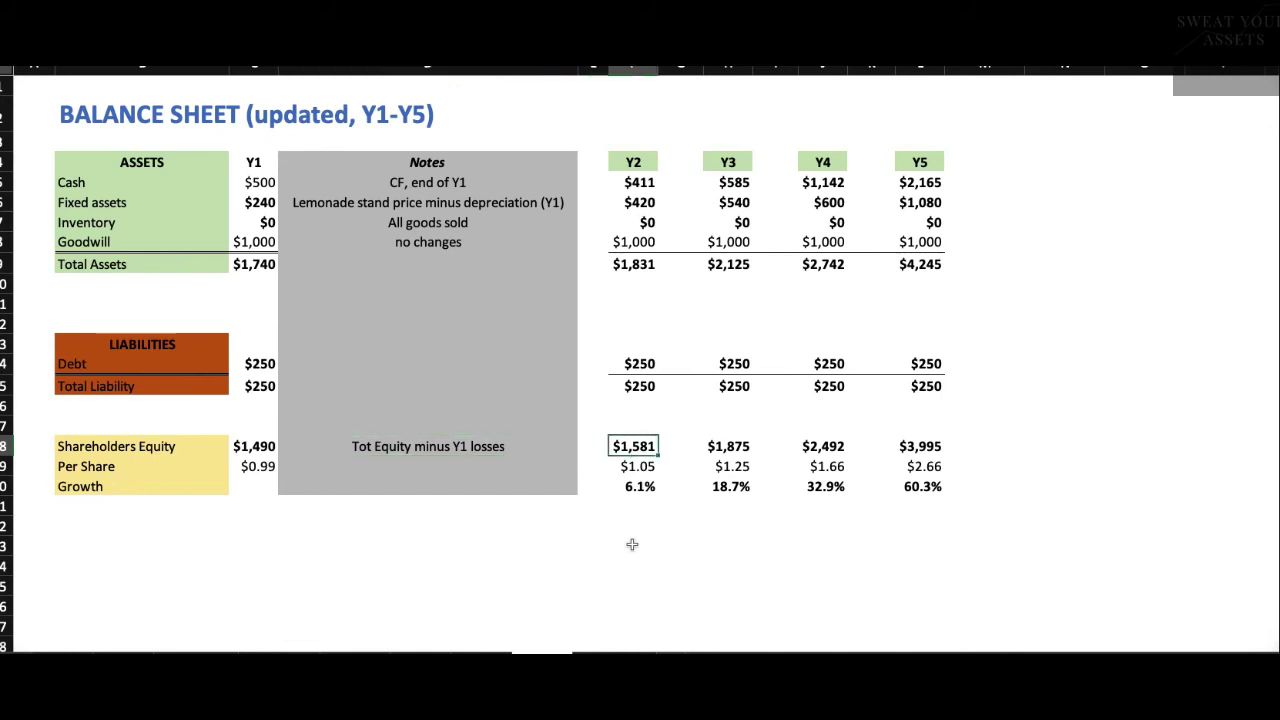
key("Right")
key("Right")
key("Right")
key("Right")
key("Right")
key("Right")
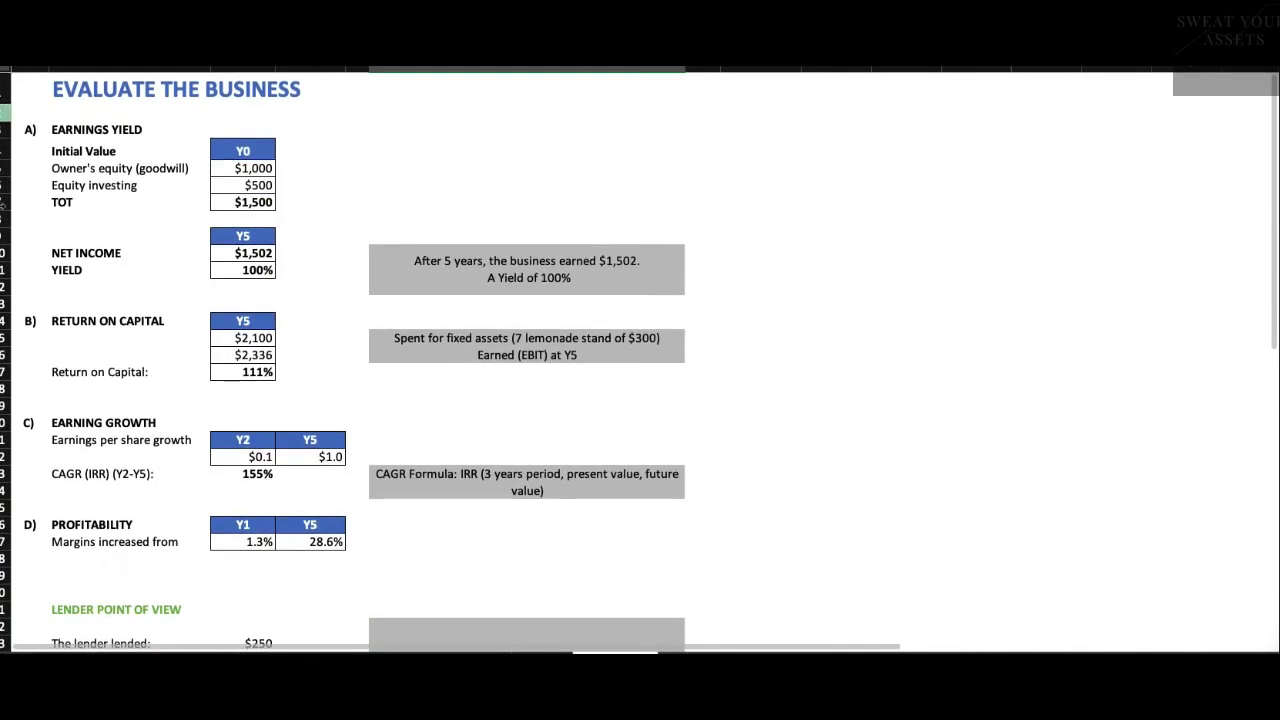
Move from the EVALUATE THE BUSINESS title through the $1,500 initial value to the 100% yield.
key("ctrl+Home")
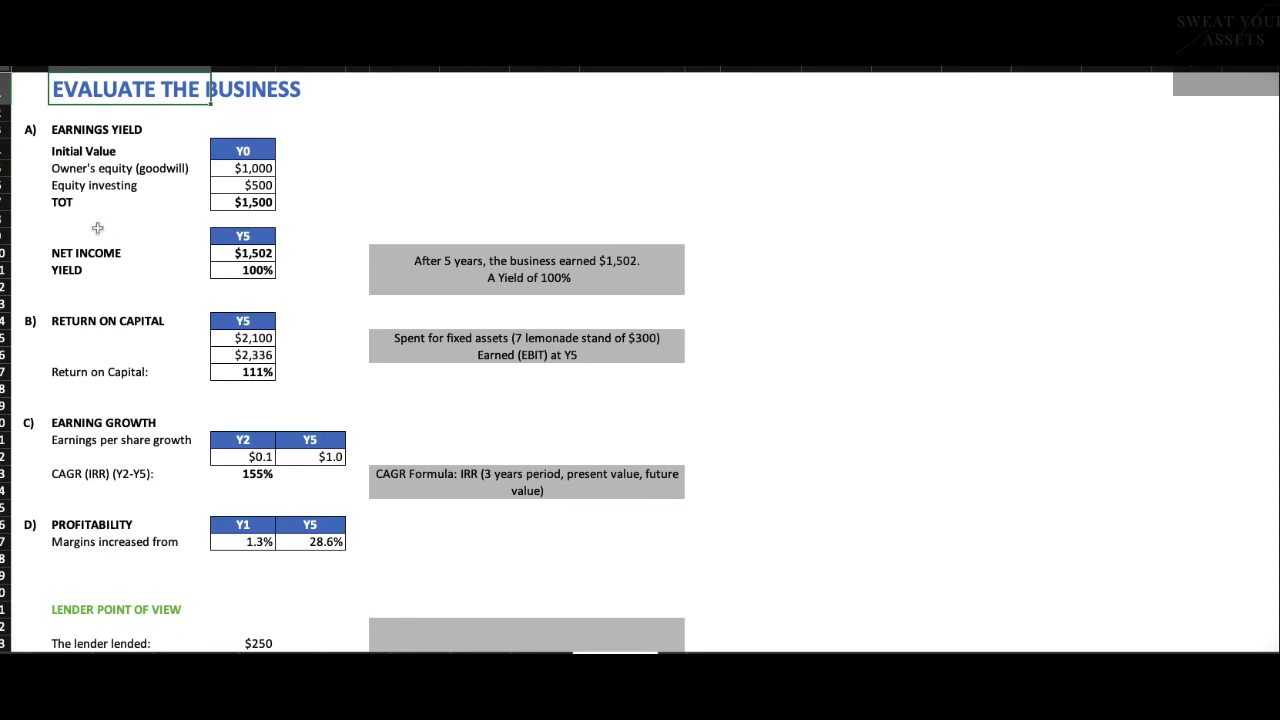
key("Down")
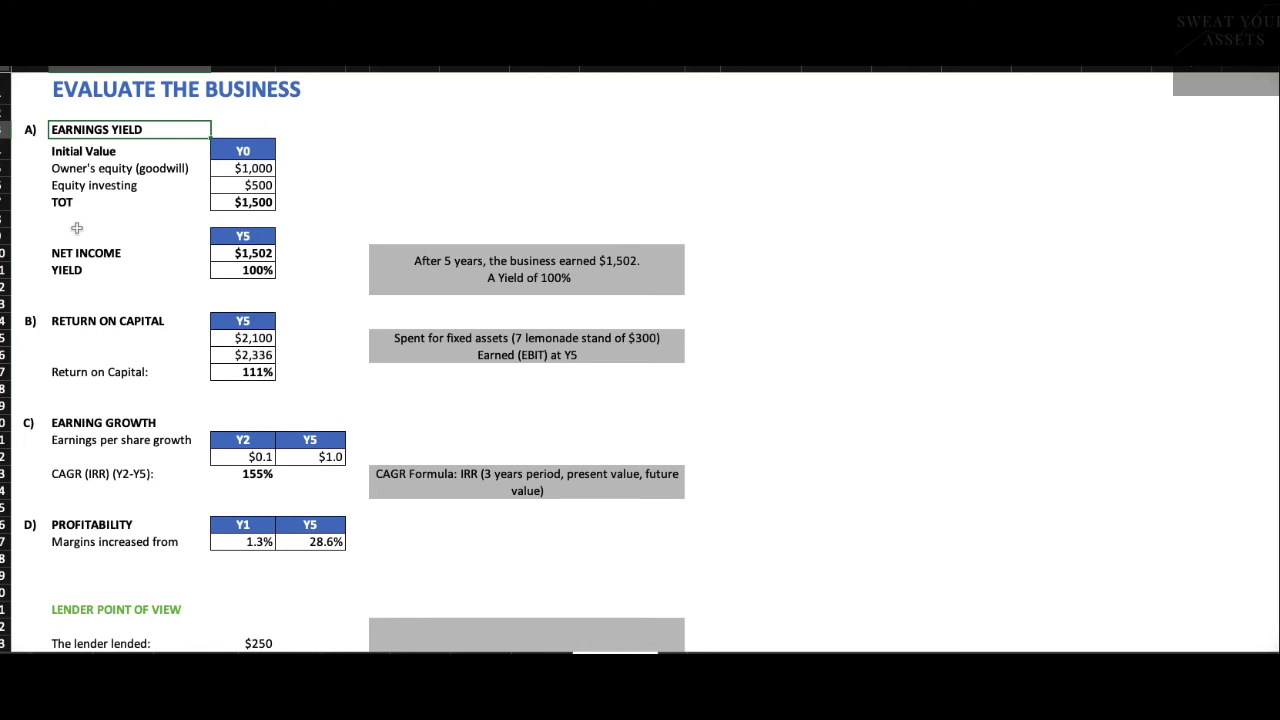
key("Down")
key("Down")
key("Down")
key("Down")
key("Right")
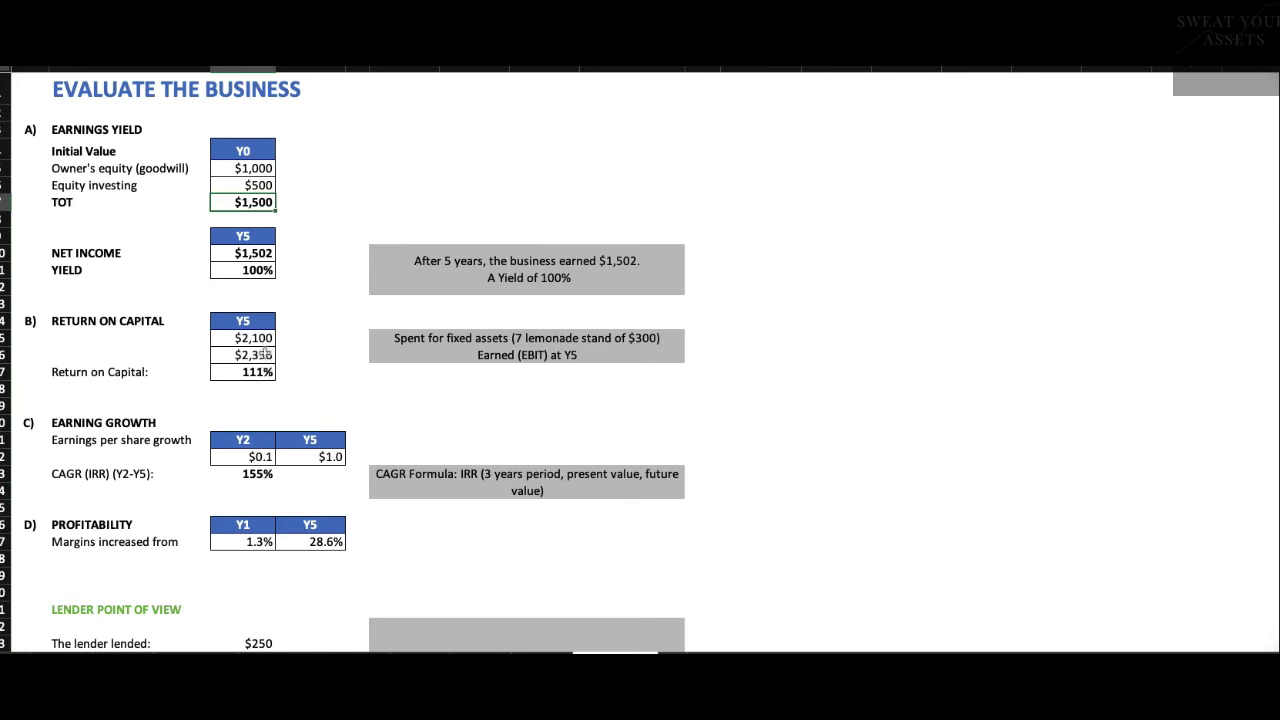
key("Down")
key("Down")
key("Down")
key("Down")
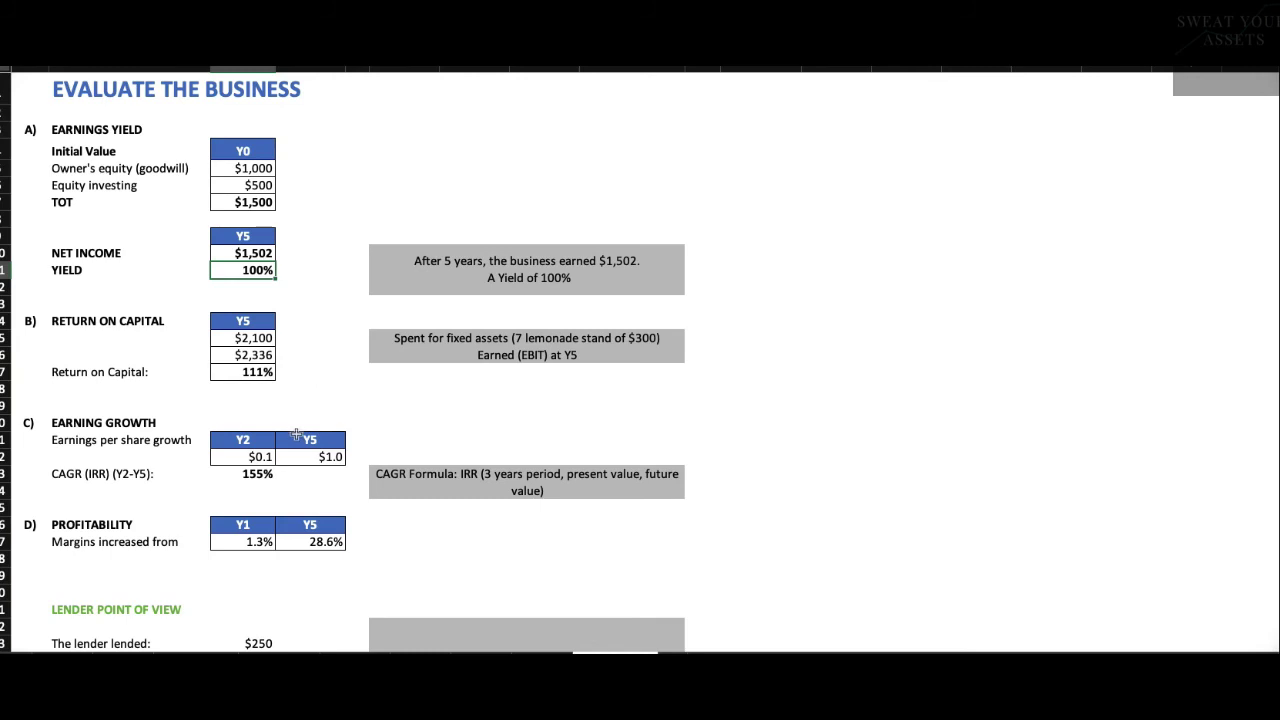
key("Down")
key("Down")
key("Down")
key("Down")
key("Down")
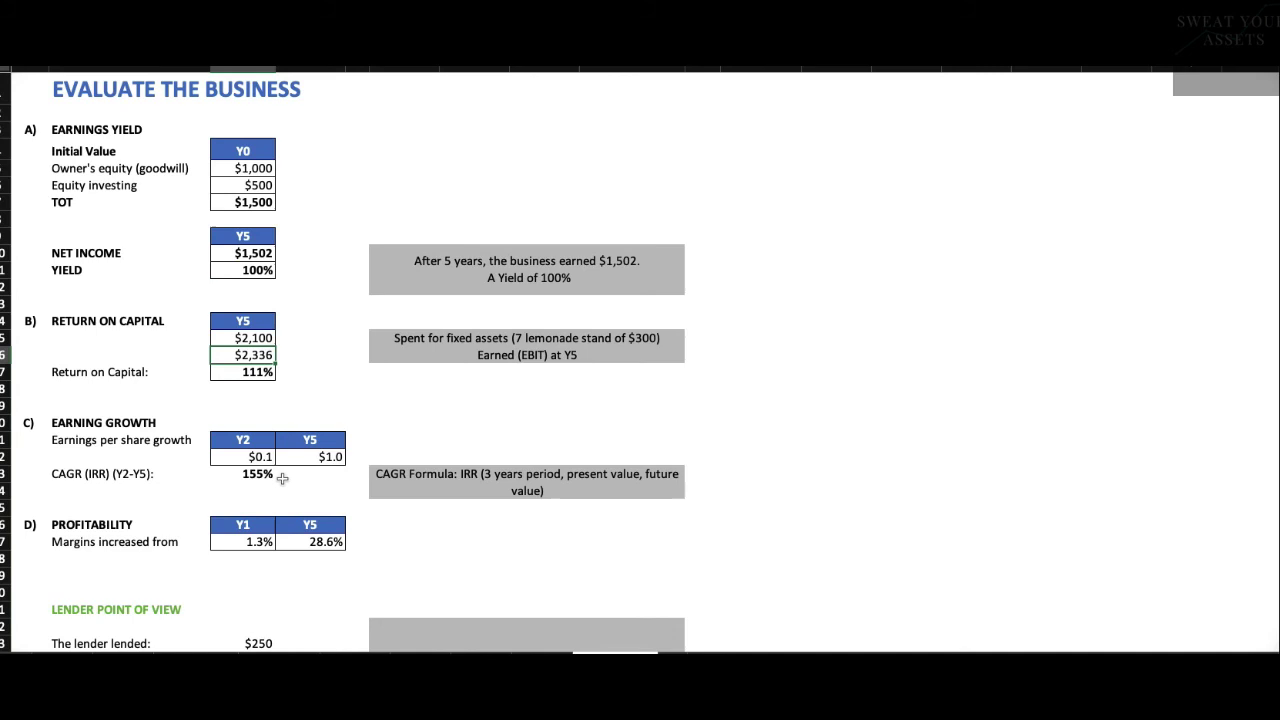
key("Down")
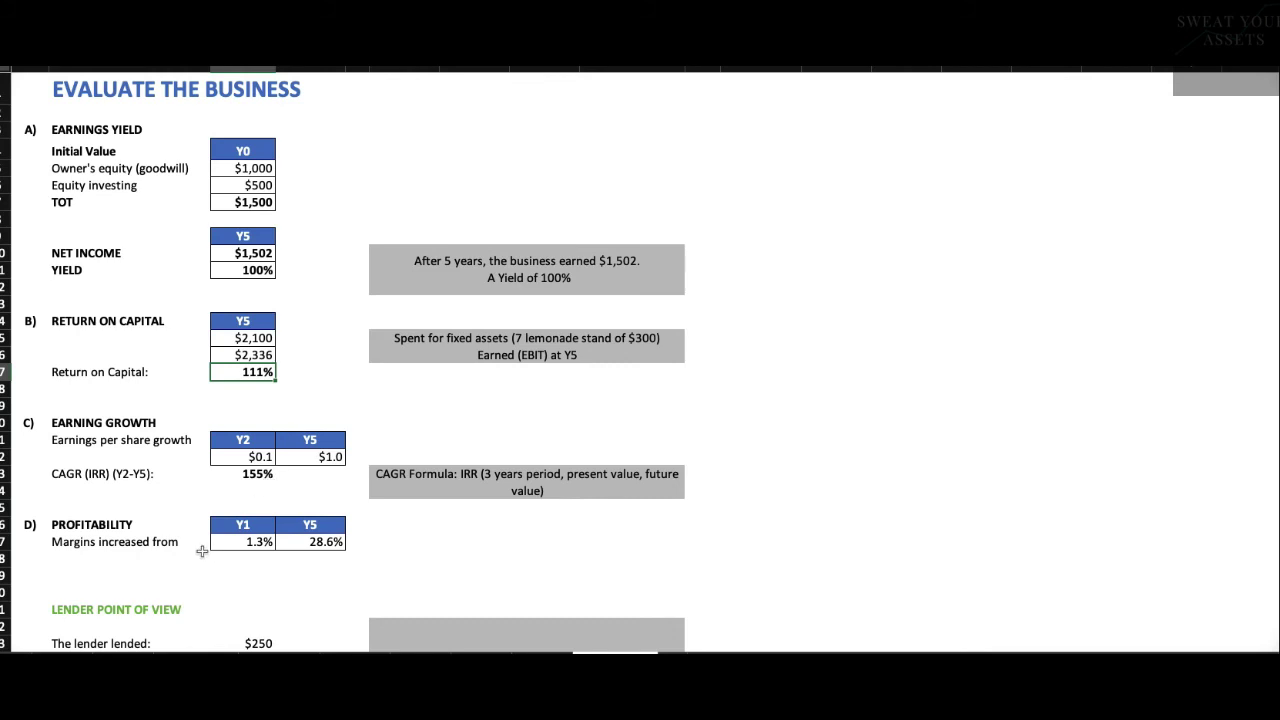
key("Down")
key("Down")
key("Down")
key("Down")
key("Down")
key("Down")
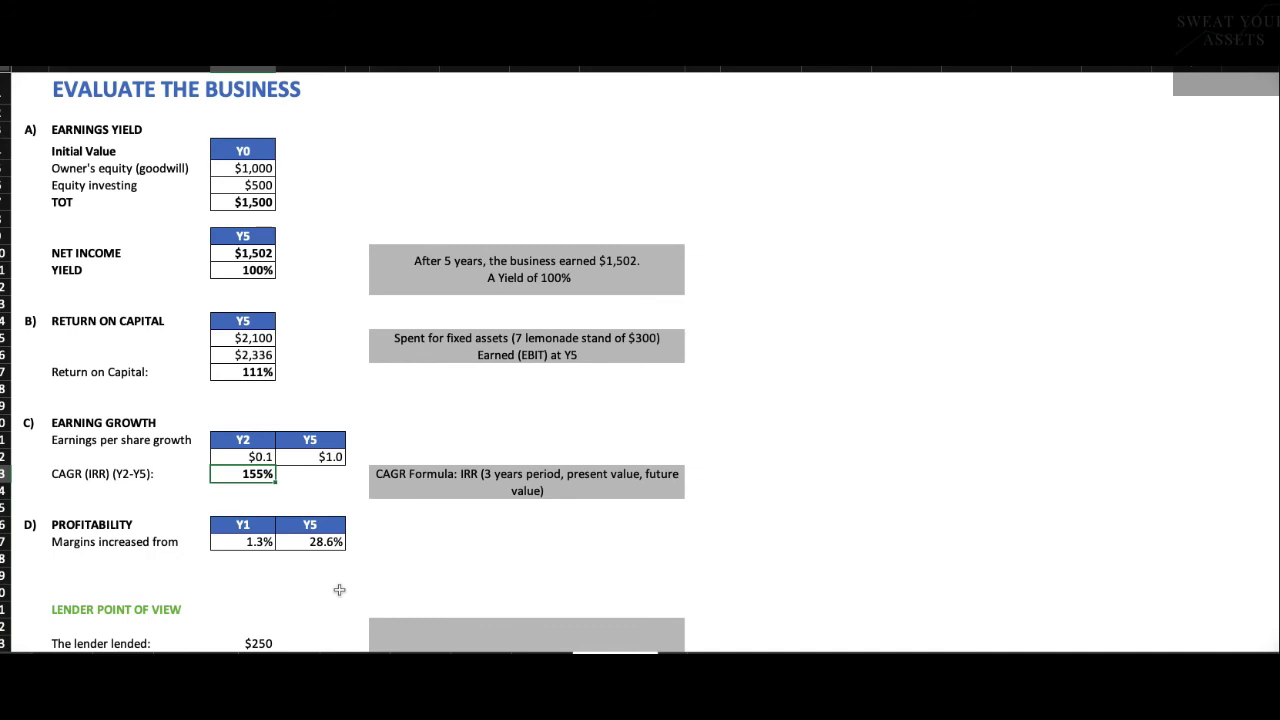
key("Down")
key("Down")
key("Down")
key("Down")
key("Right")
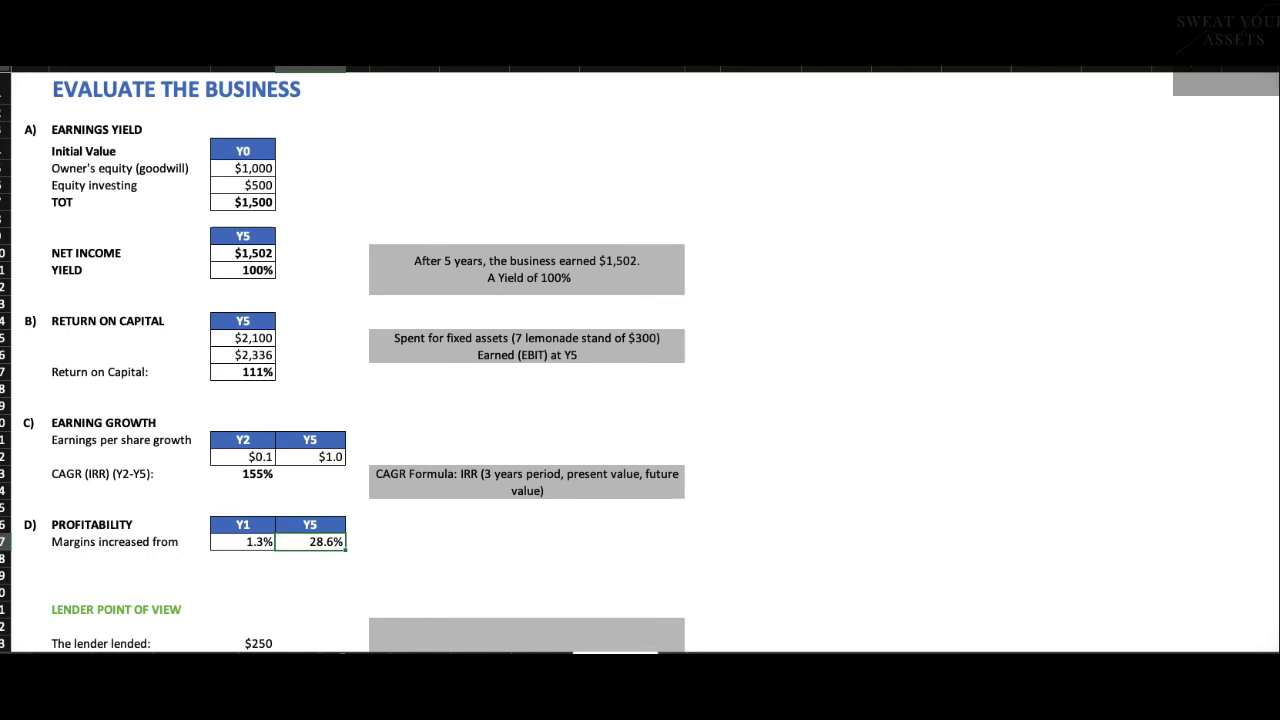
scroll(639, 364, "down", 3)
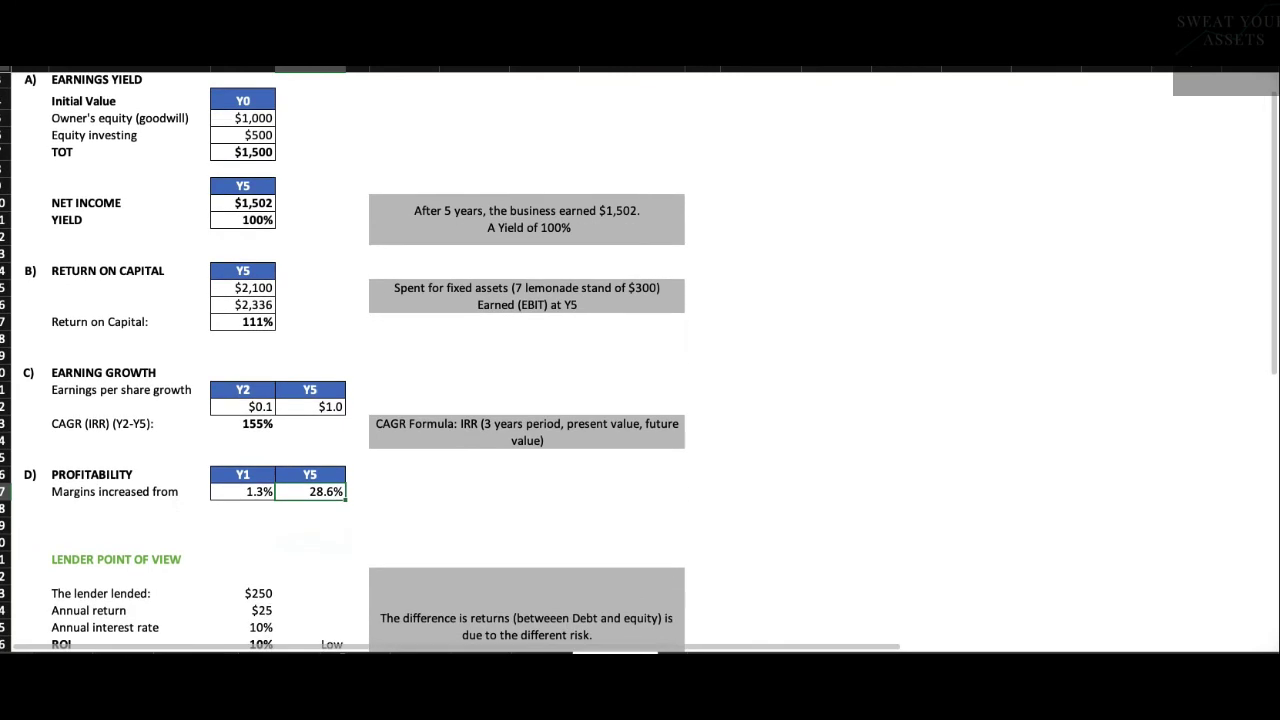
Scroll down to LENDER POINT OF VIEW and select row 16 with the lender's 10% ROI.
scroll(639, 364, "down", 3)
scroll(639, 364, "down", 1)
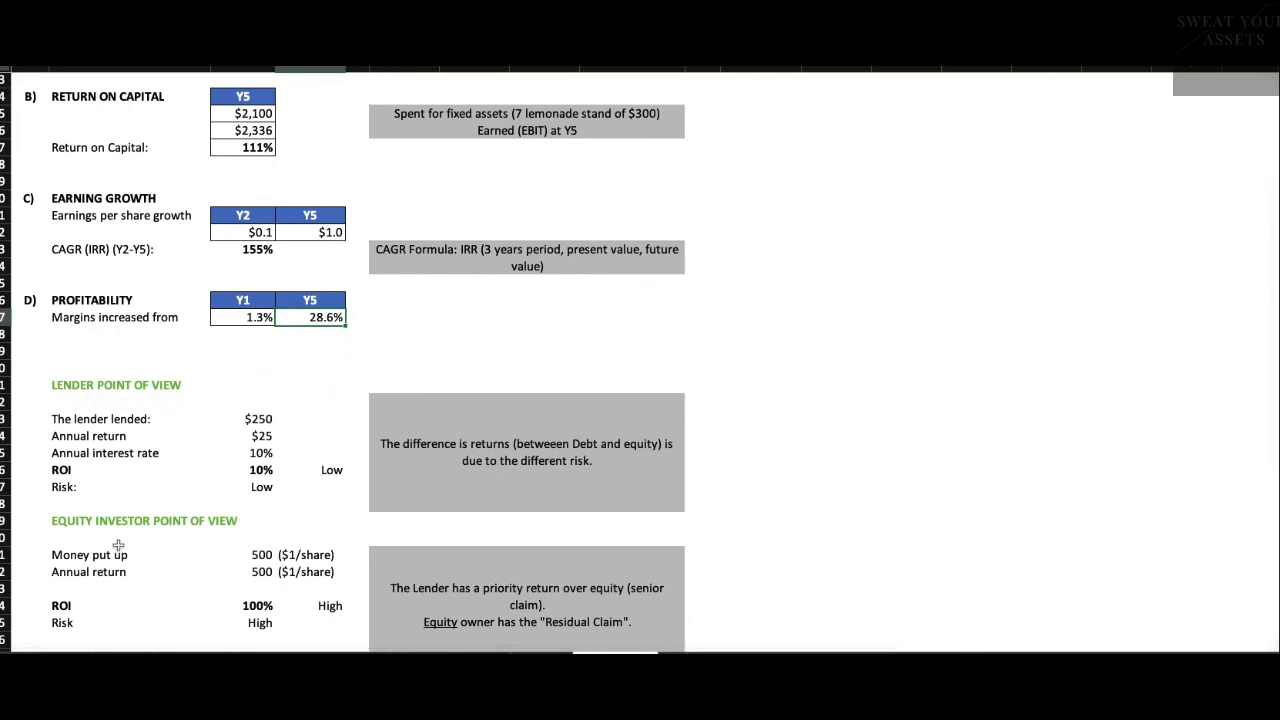
left_click(116, 385)
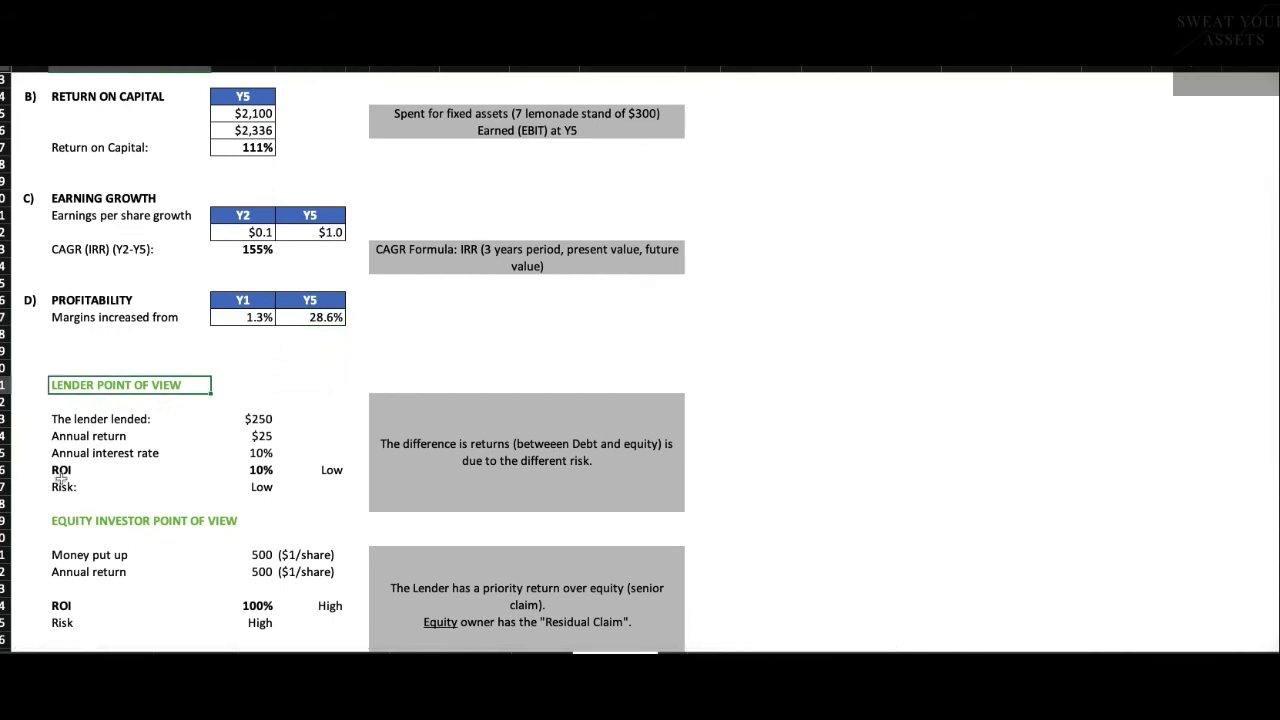
key("Down")
key("Down")
key("Right")
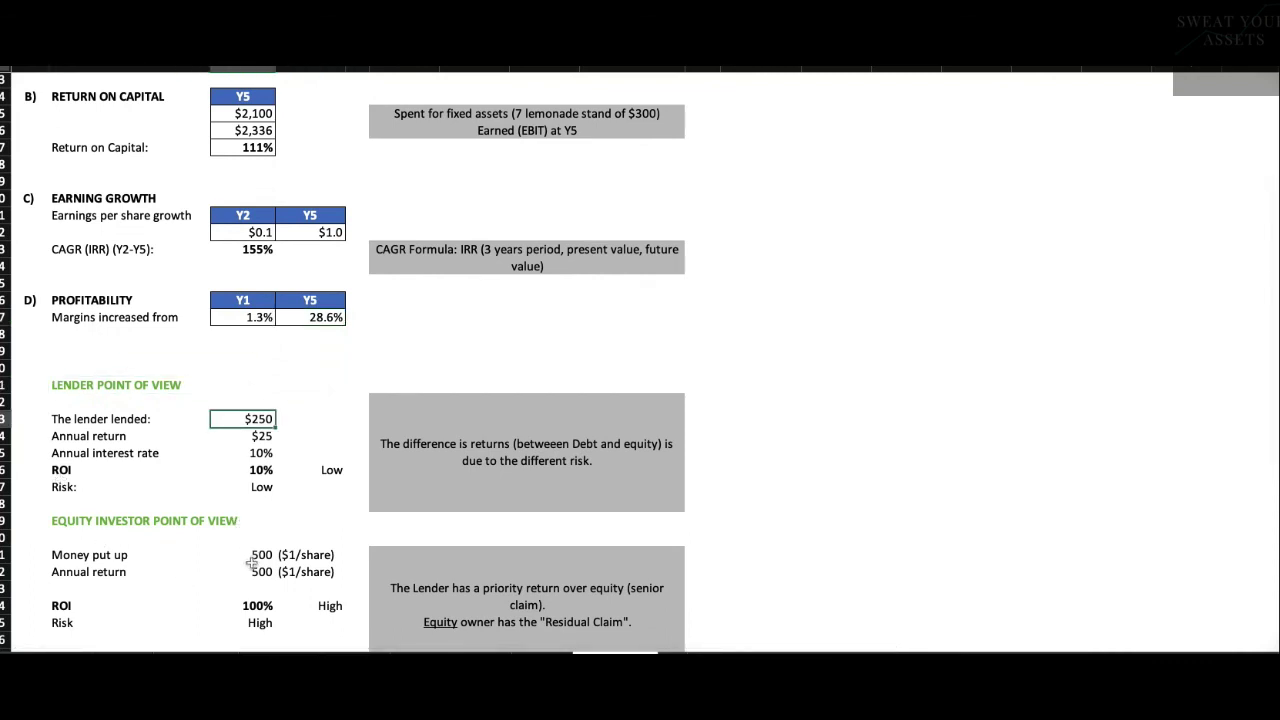
key("Down")
key("Down")
key("Down")
key("Left")
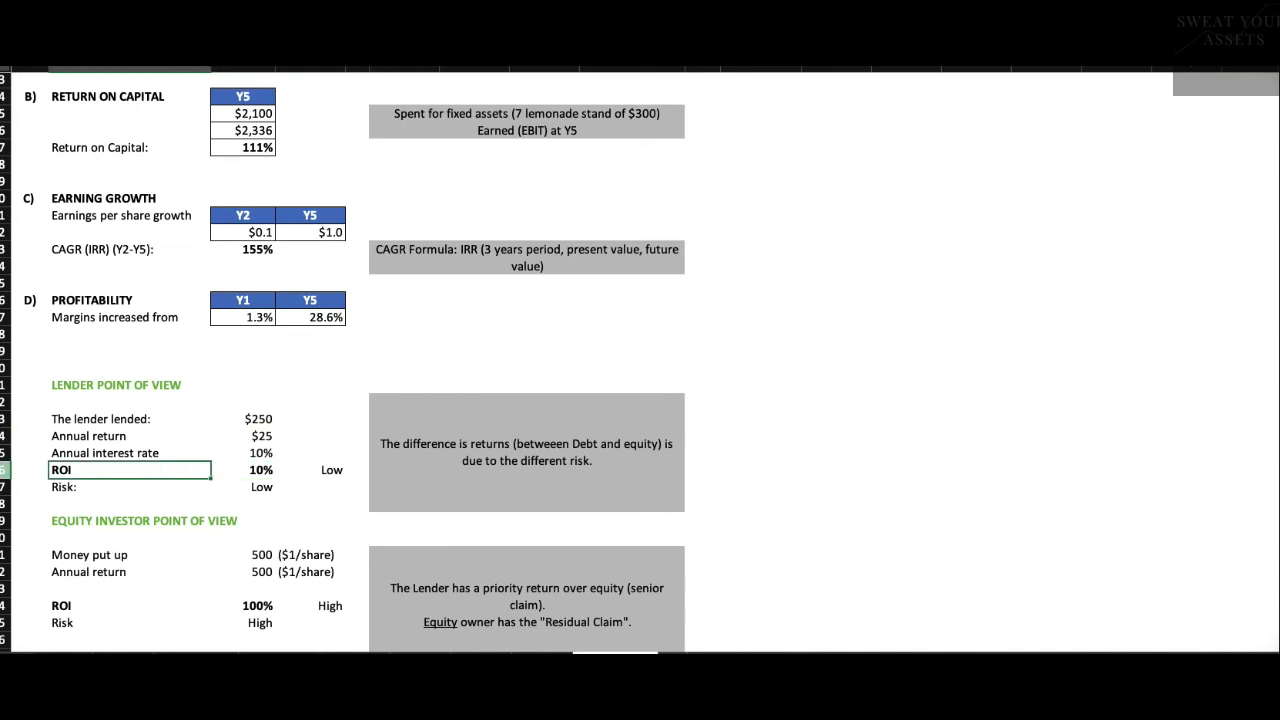
key("shift+space")
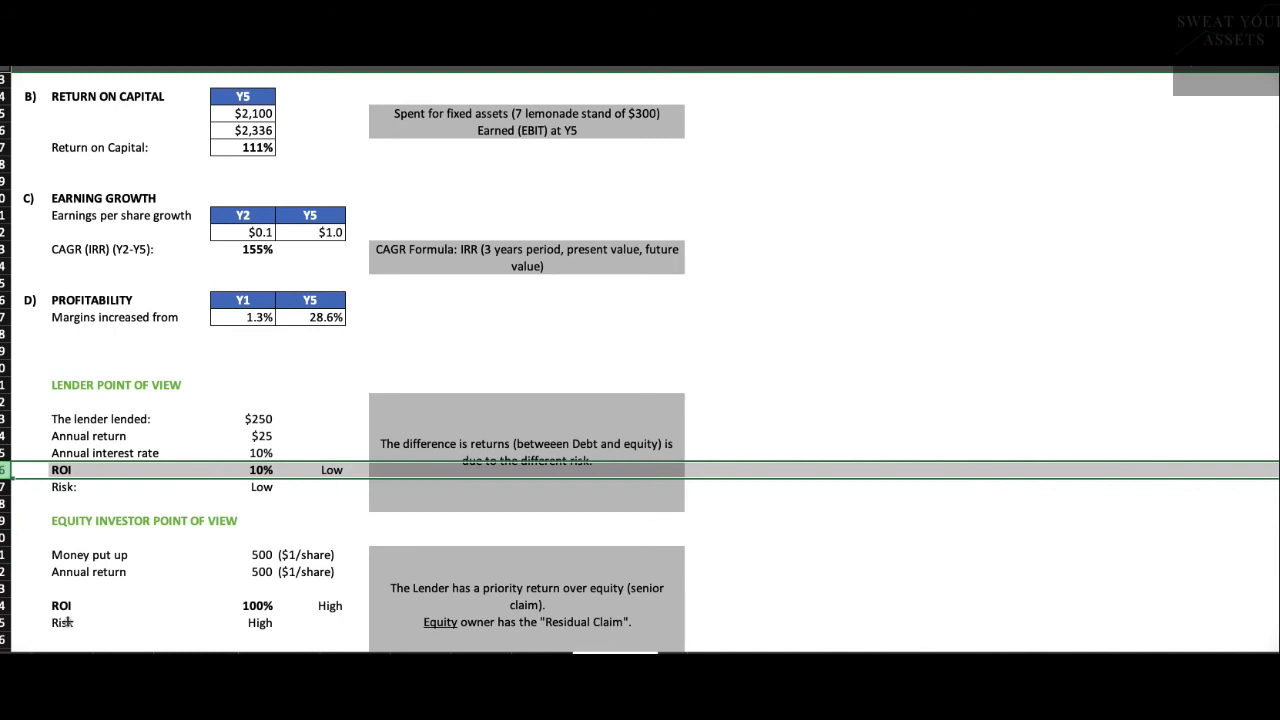
key("Down")
key("Down")
key("Down")
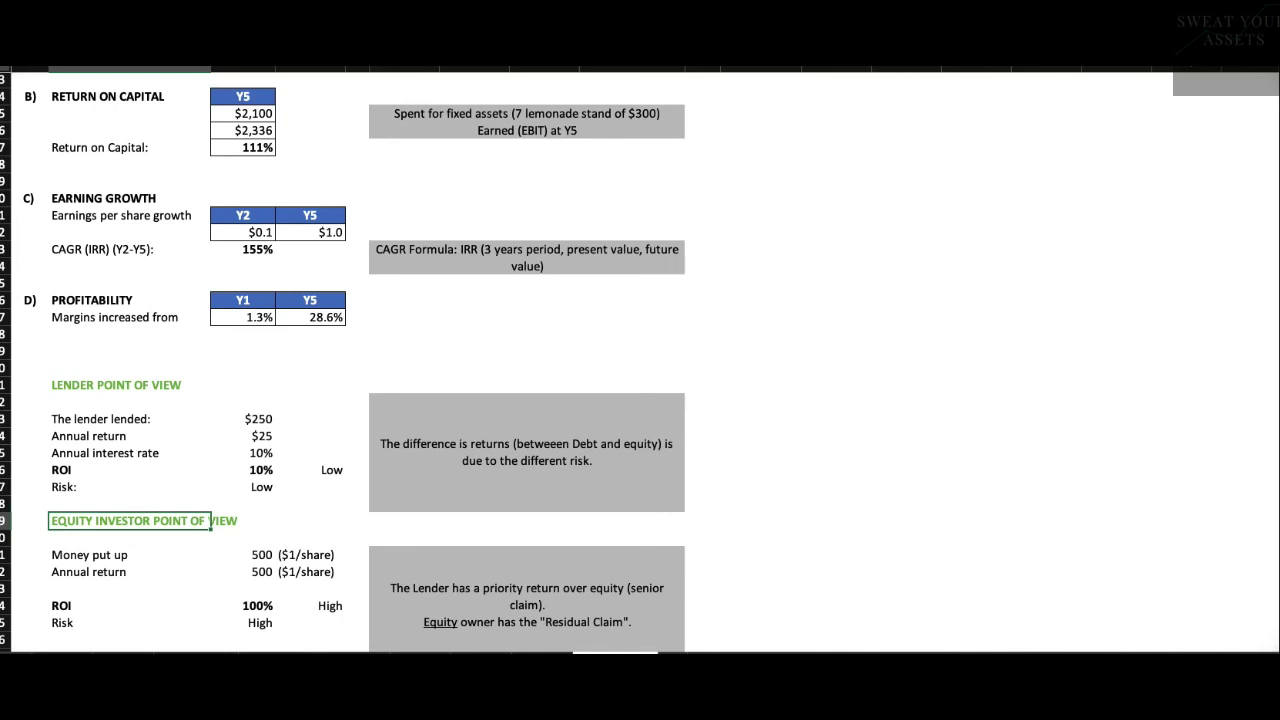
scroll(640, 363, "down", 2)
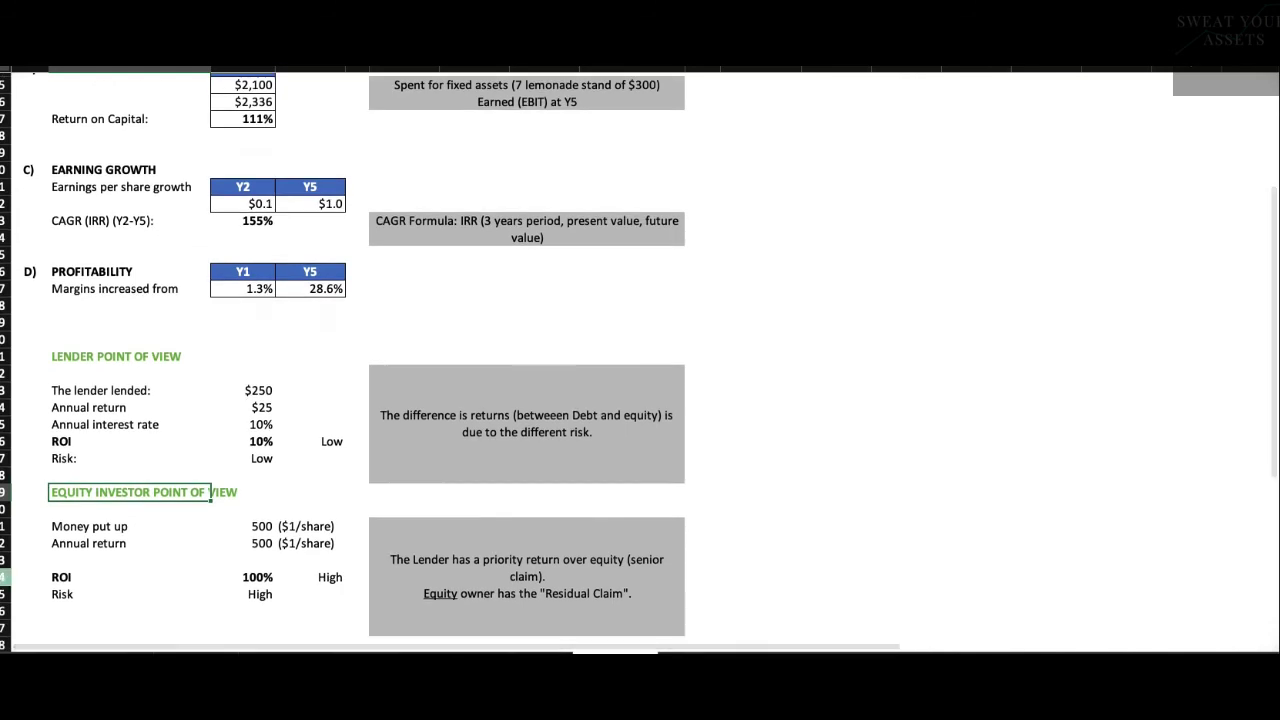
left_click(5, 577)
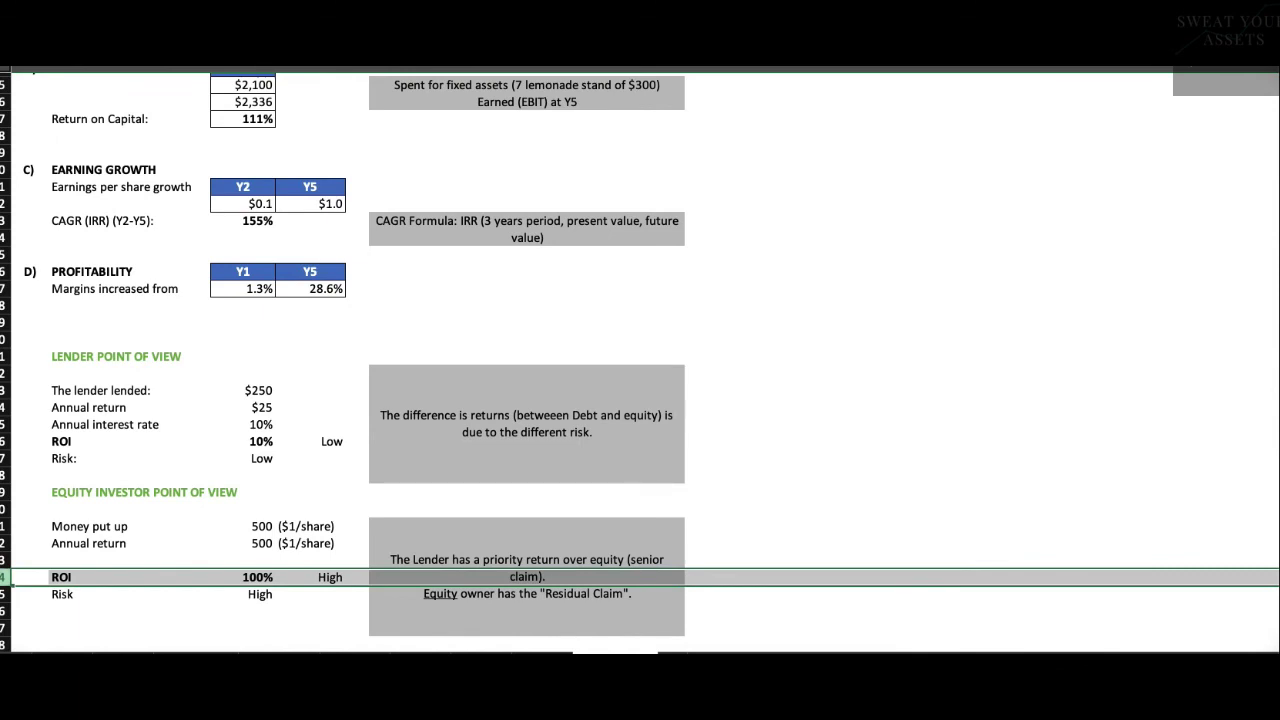
left_click(310, 577)
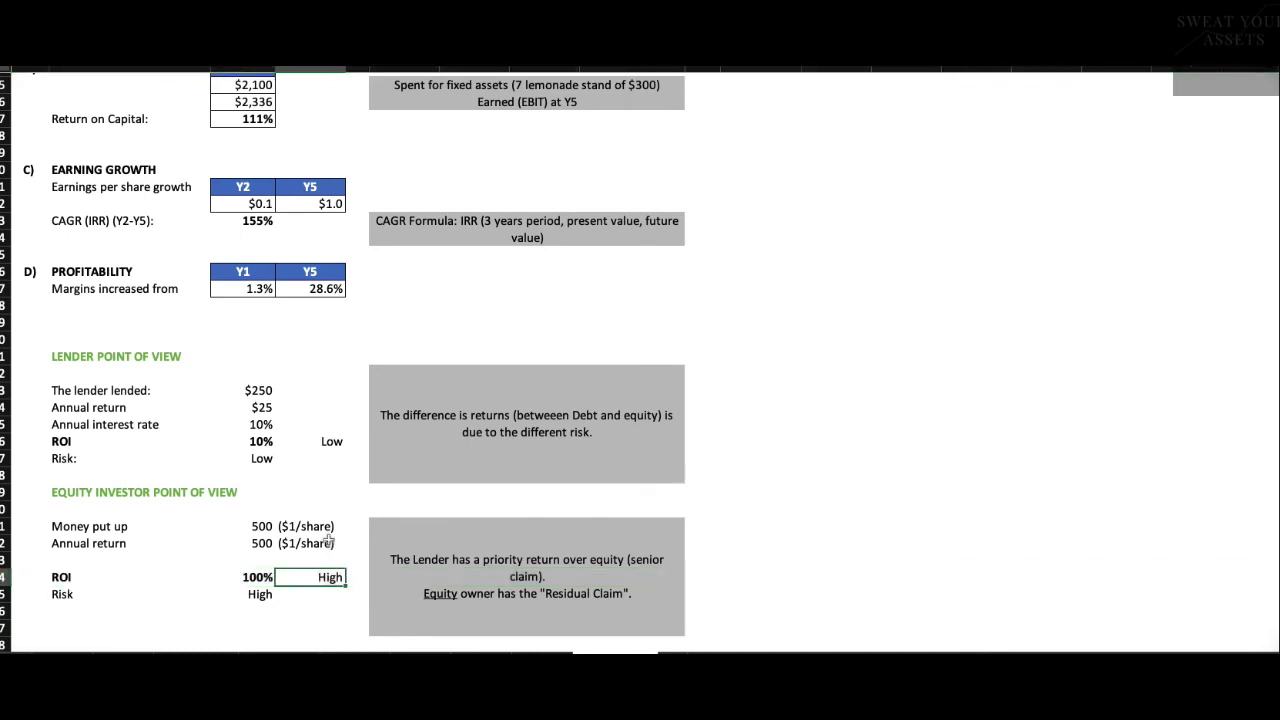
key("ctrl+Up")
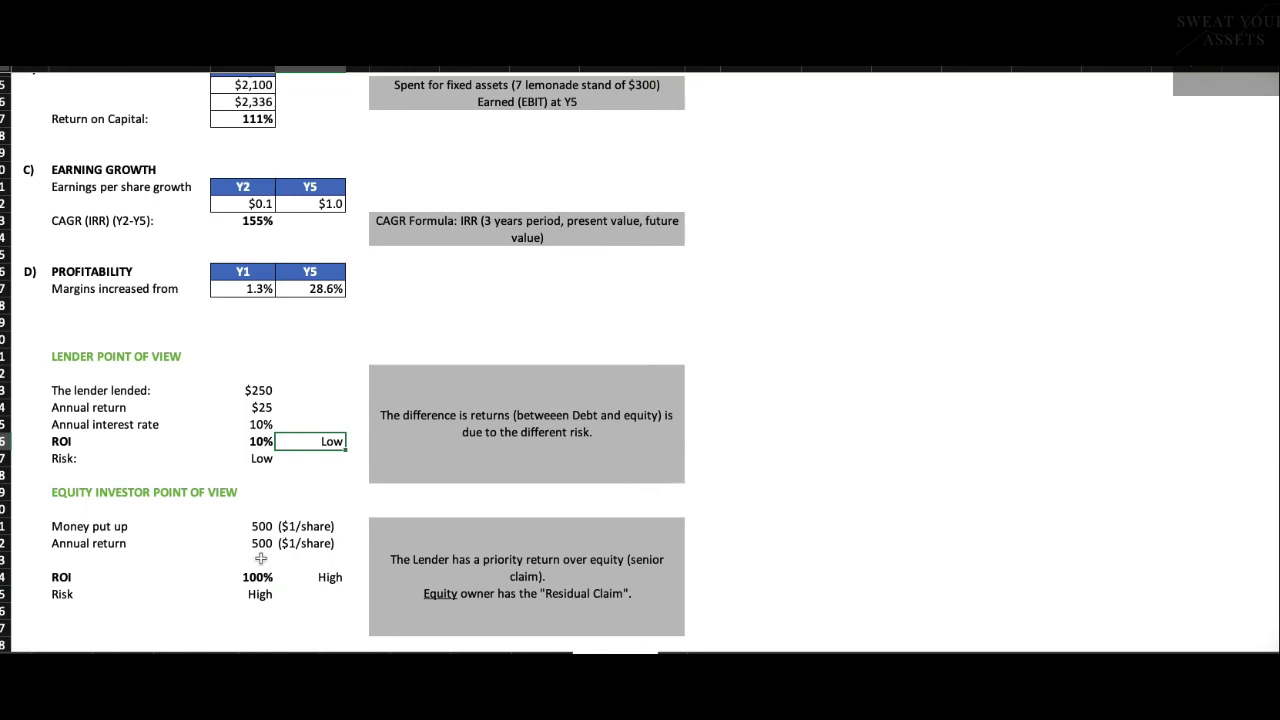
key("Down")
key("Left")
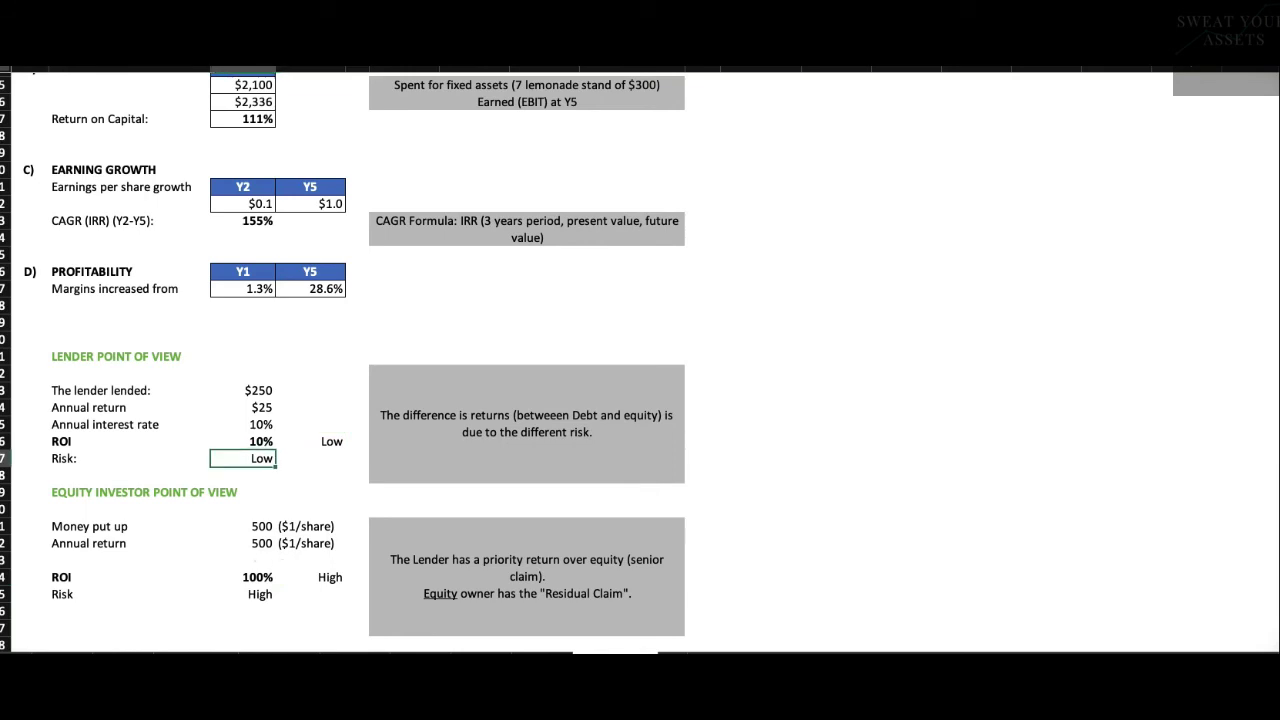
left_click(243, 594)
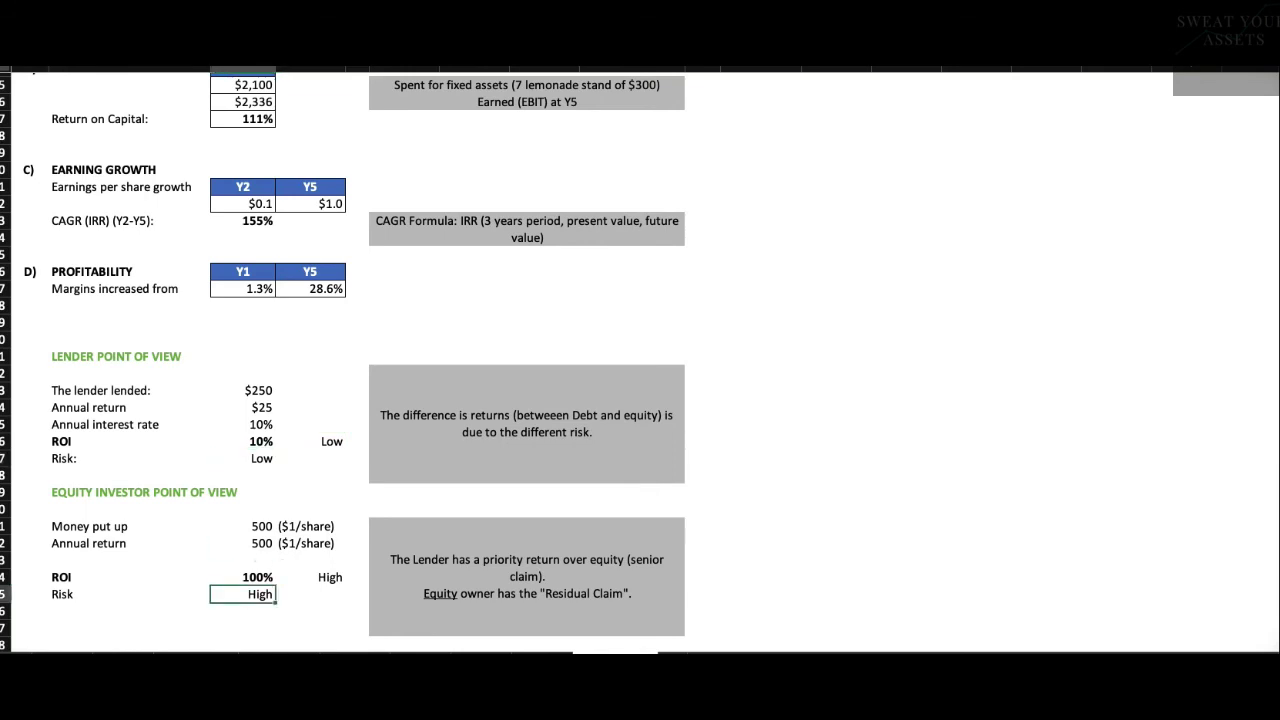